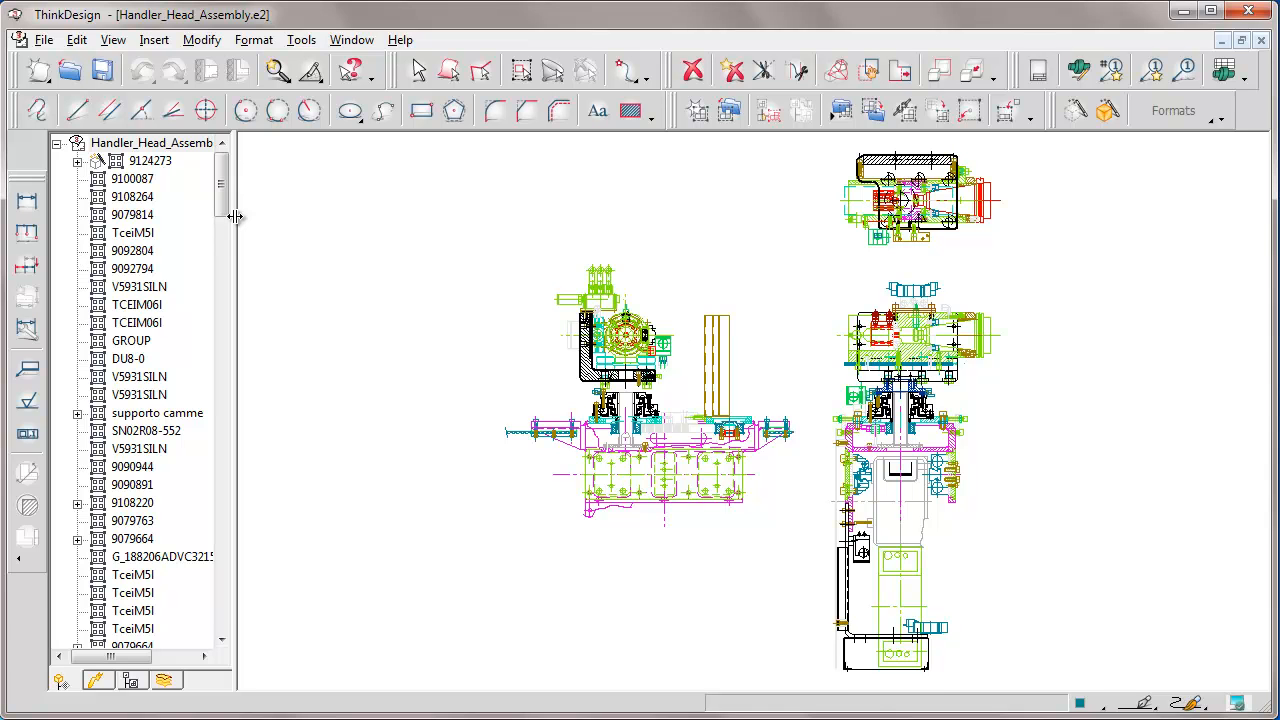
Begin a Move/Copy of the rightmost of the three roller levers, with its start origin at the roller circle's centre.
left_click_drag(234, 216, 55, 216)
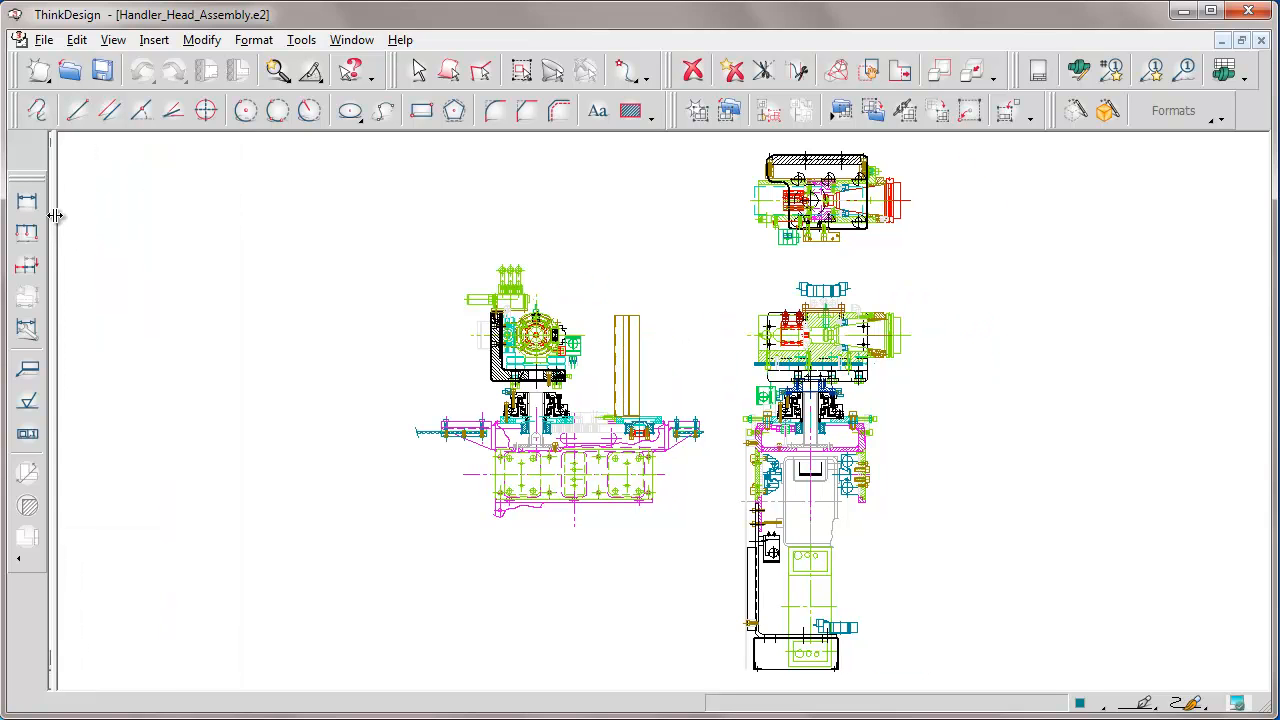
right_click(418, 255)
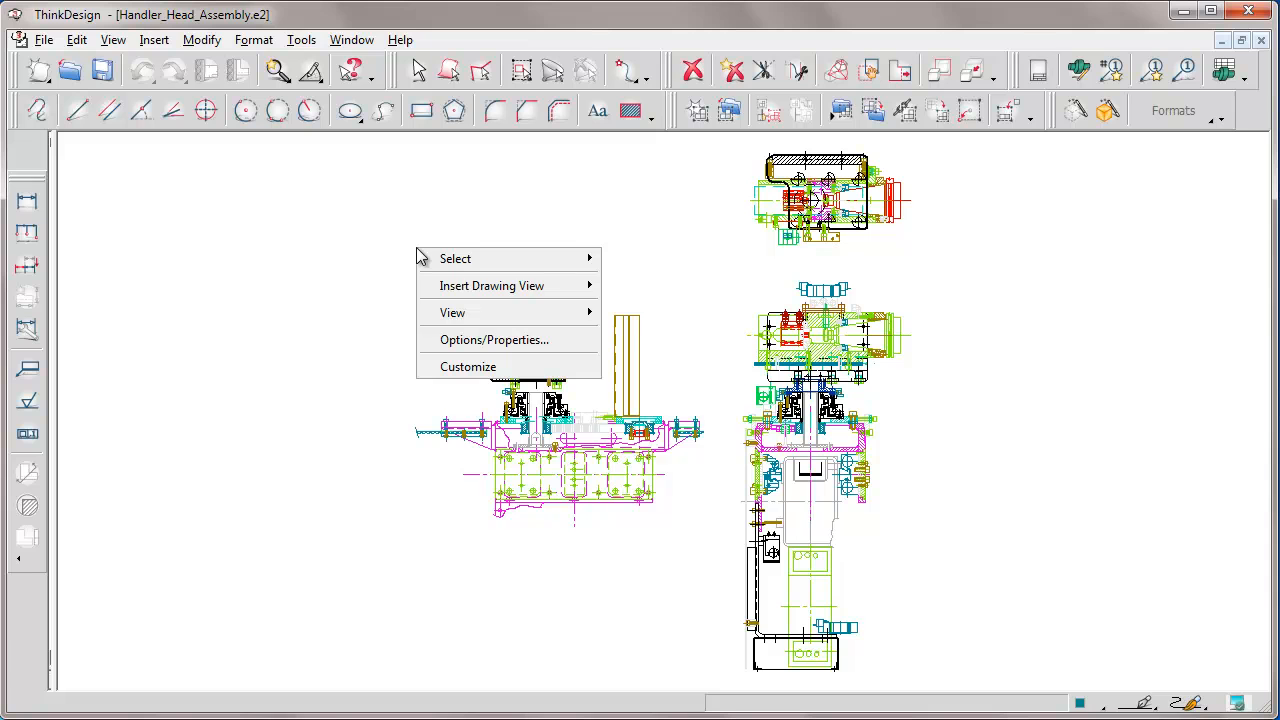
mouse_move(460, 317)
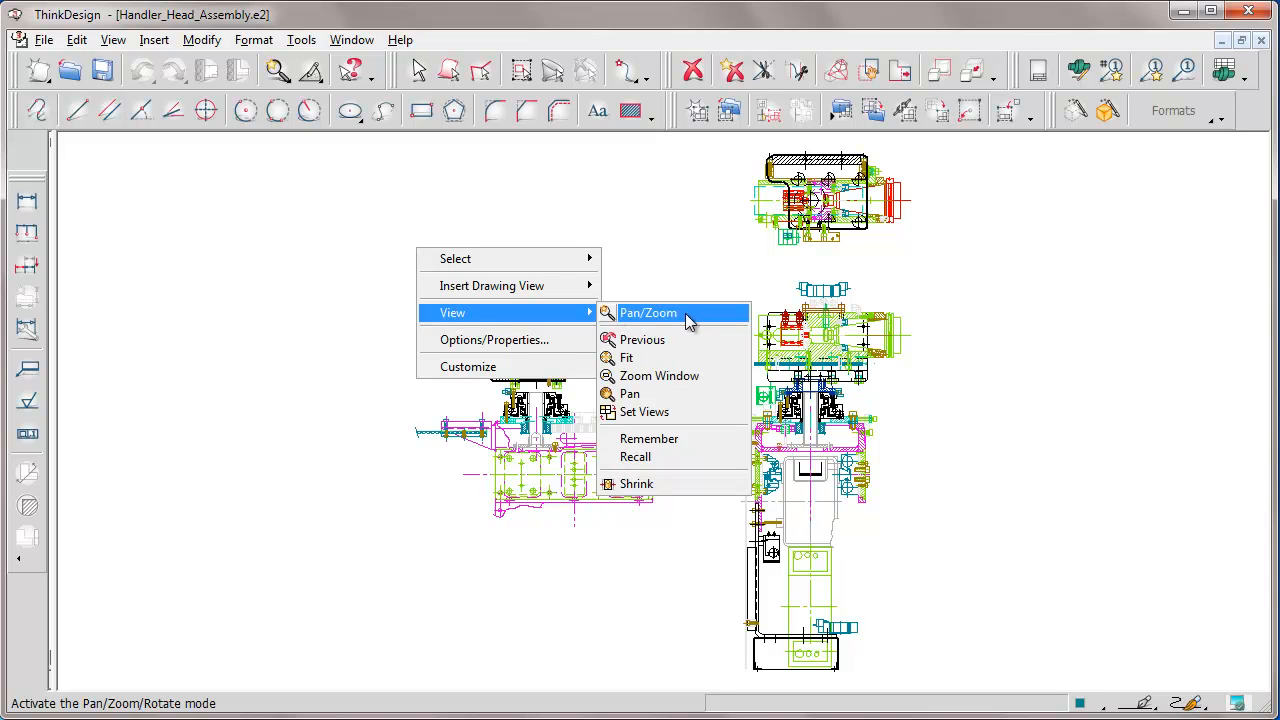
left_click(649, 376)
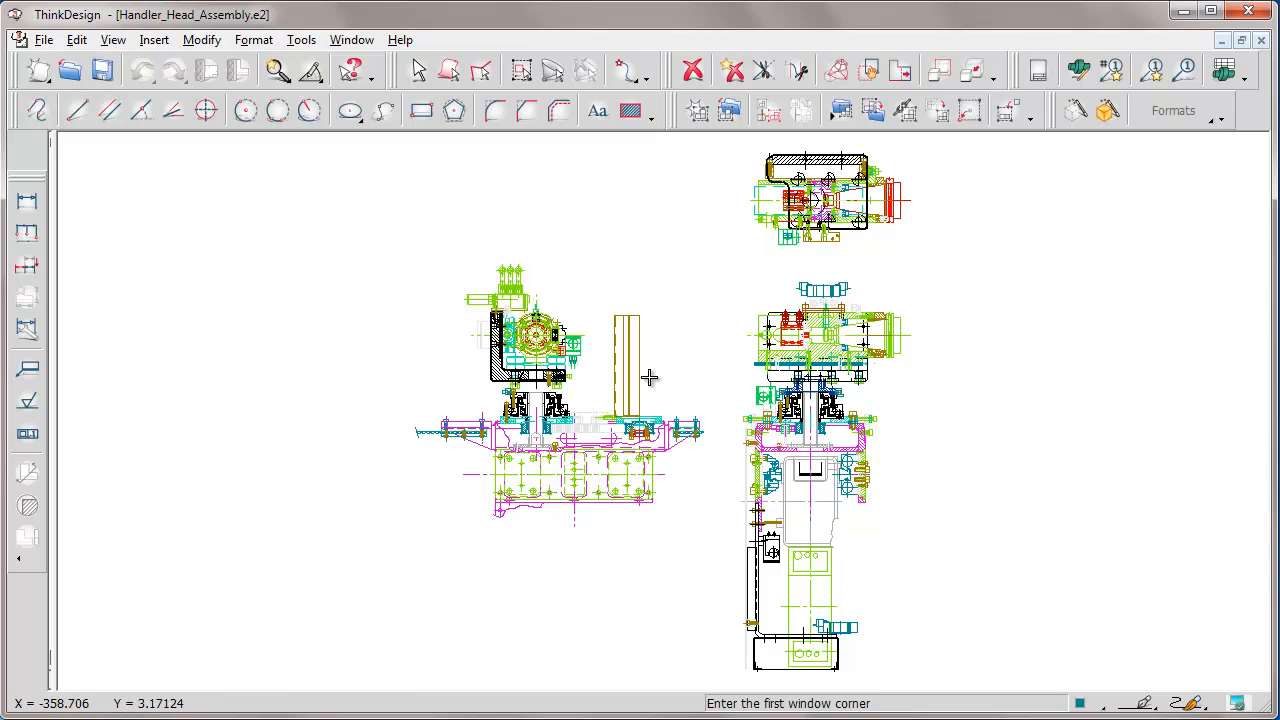
left_click(440, 257)
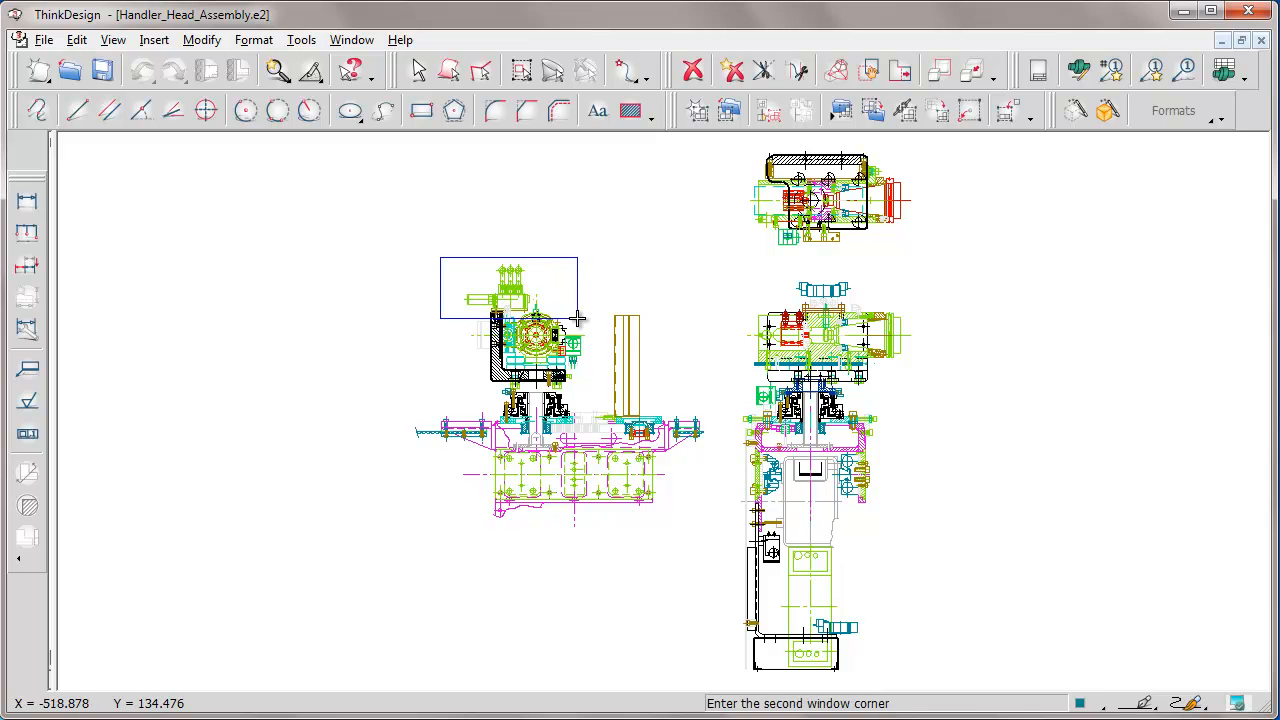
left_click(577, 318)
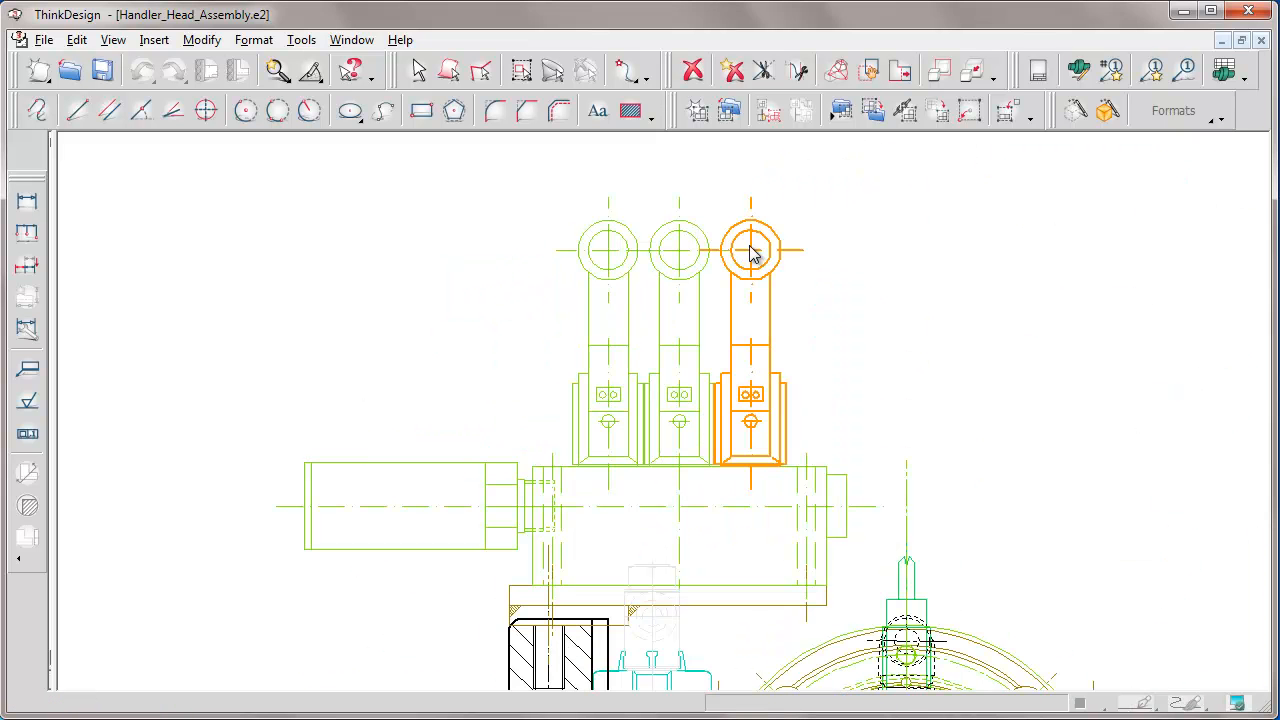
right_click(752, 254)
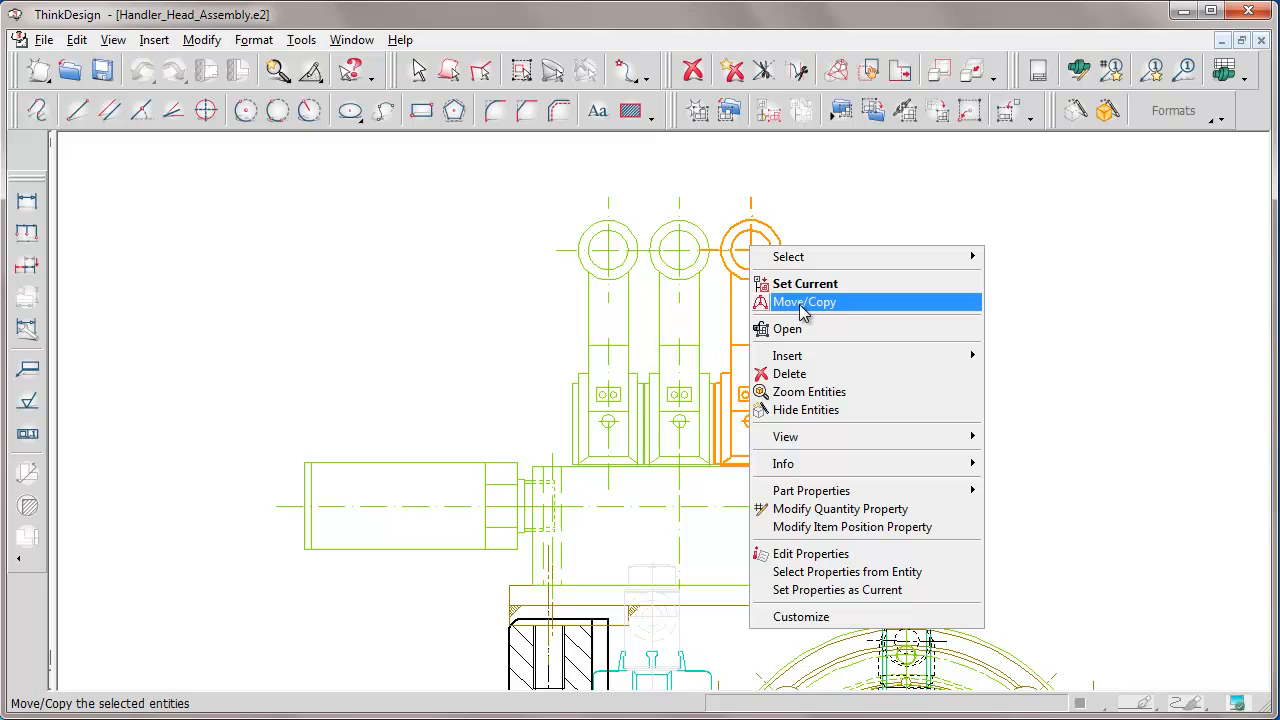
left_click(738, 272)
left_click(78, 40)
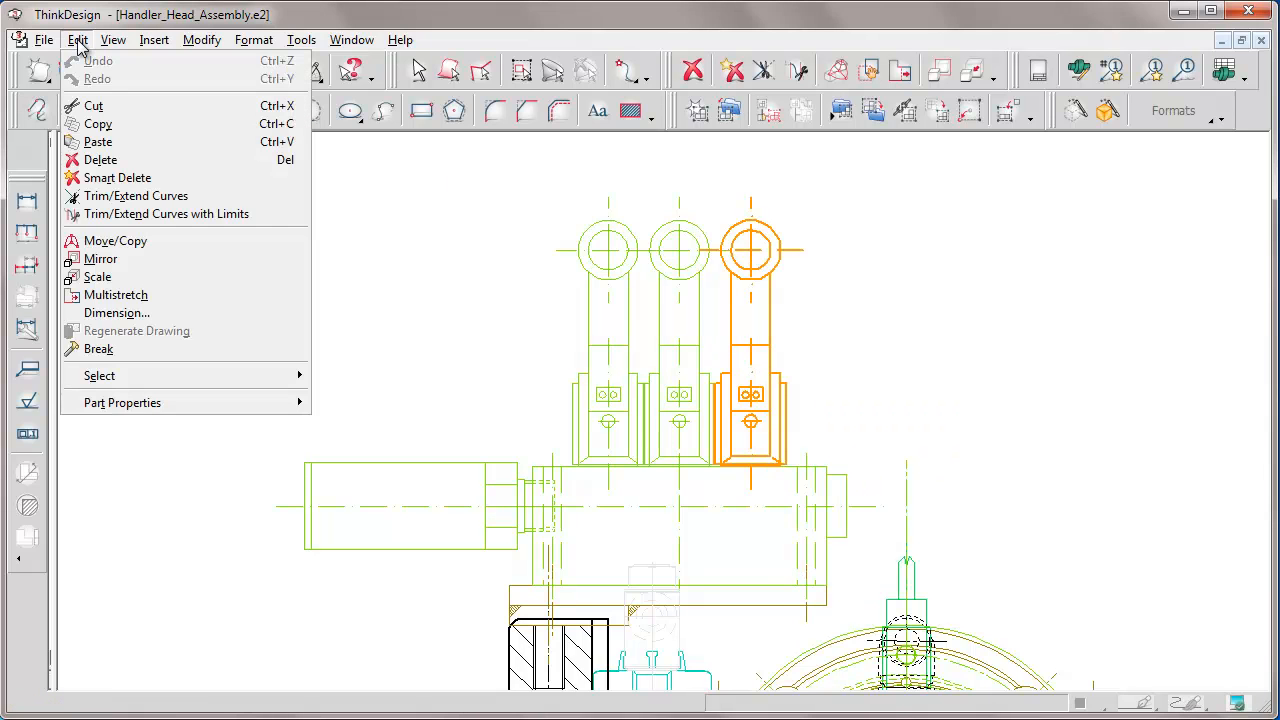
left_click(115, 241)
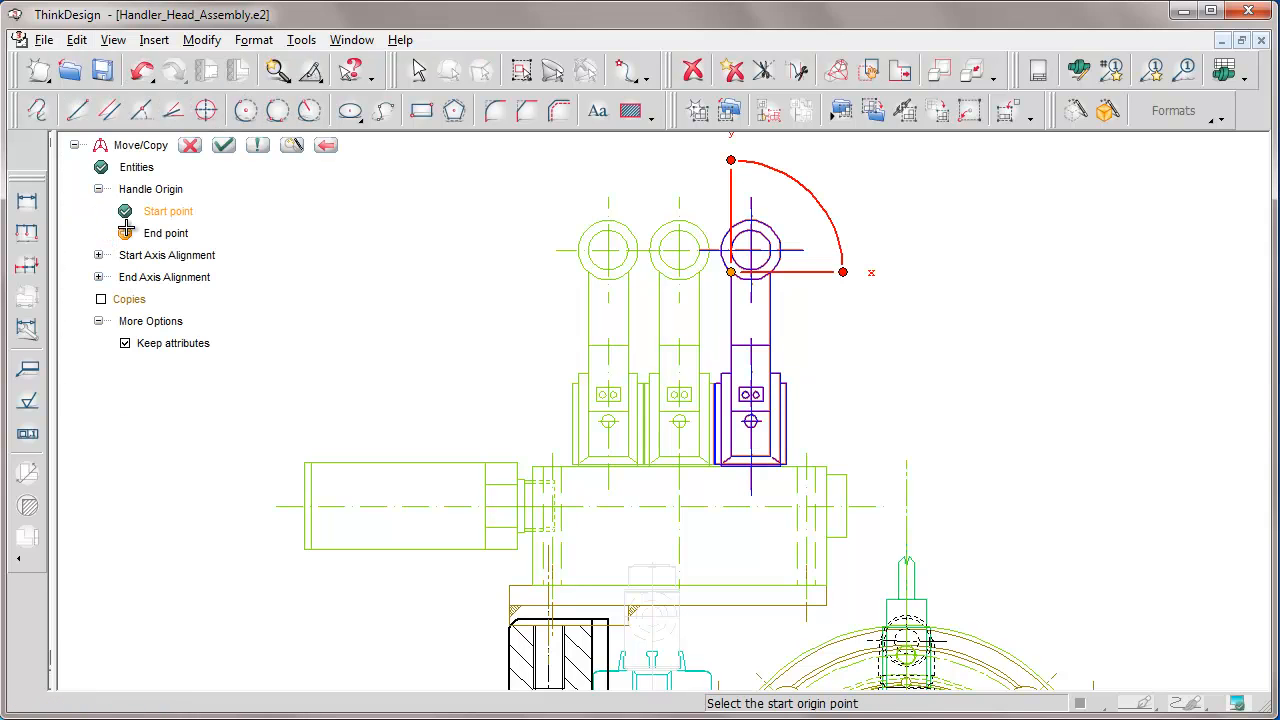
right_click(153, 214)
left_click(186, 223)
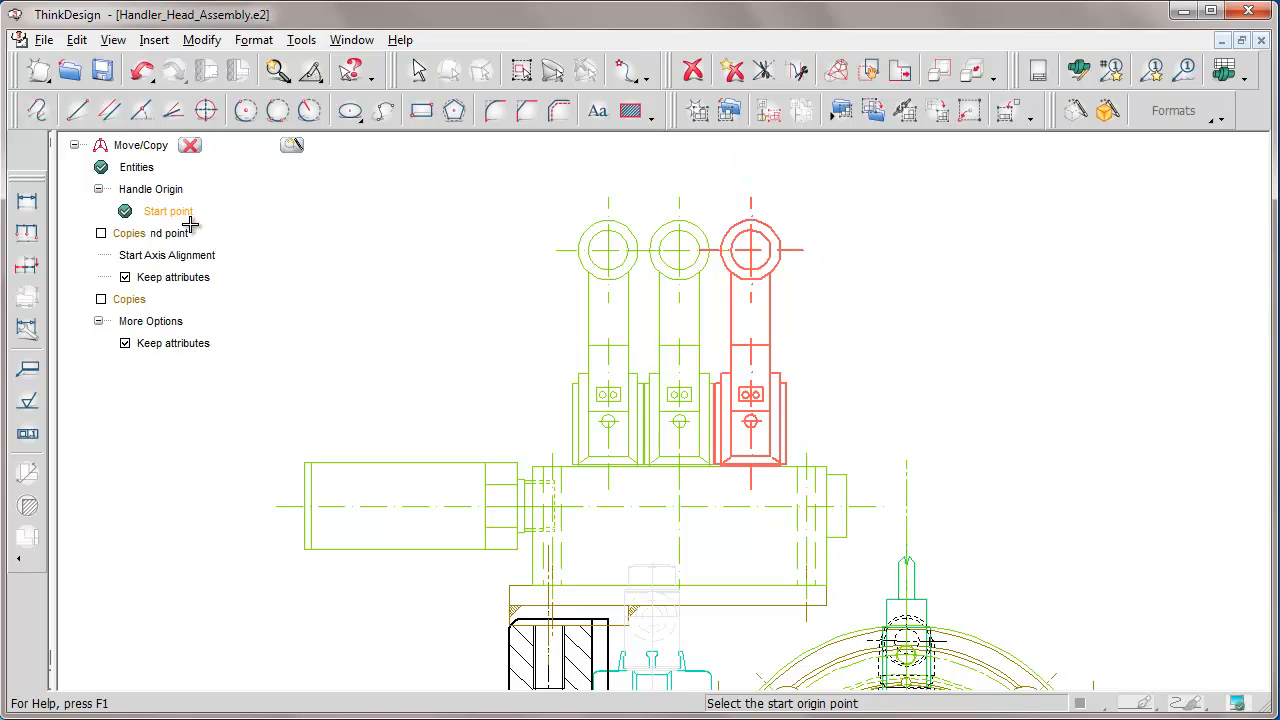
left_click(750, 248)
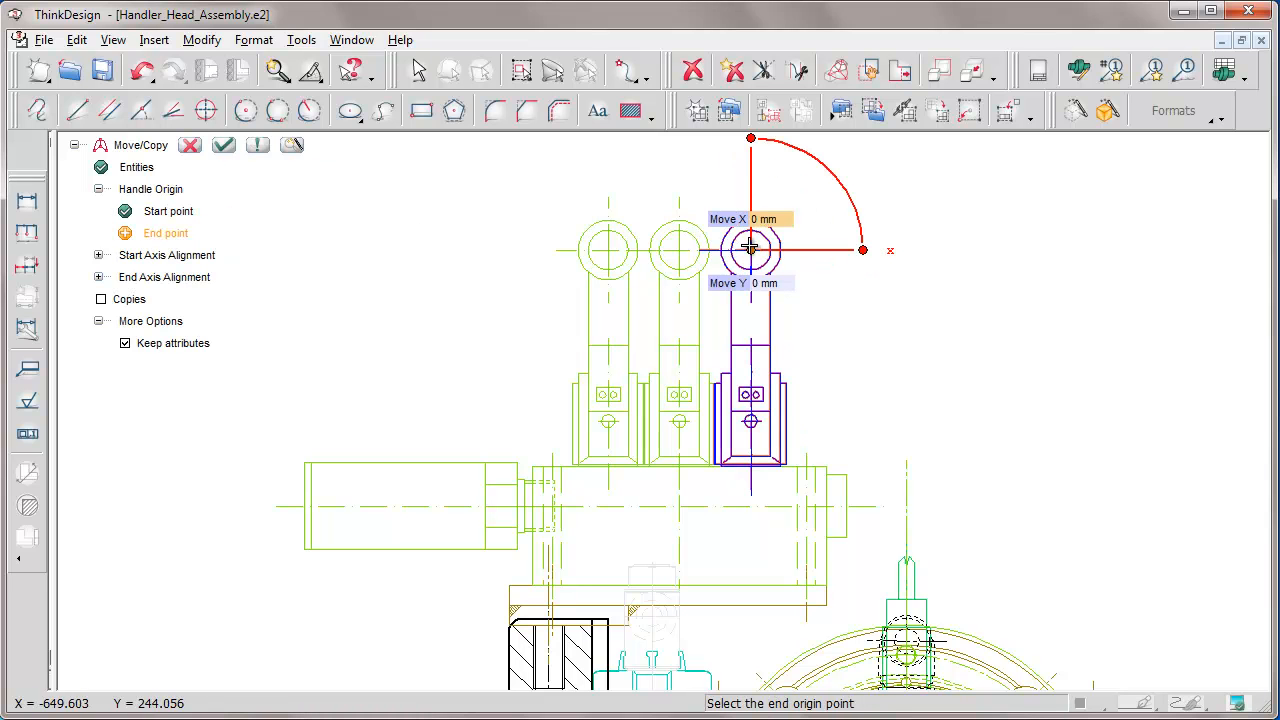
Place 1 copy of the selected lever at a Delta X of 50 mm from the original.
left_click(863, 250)
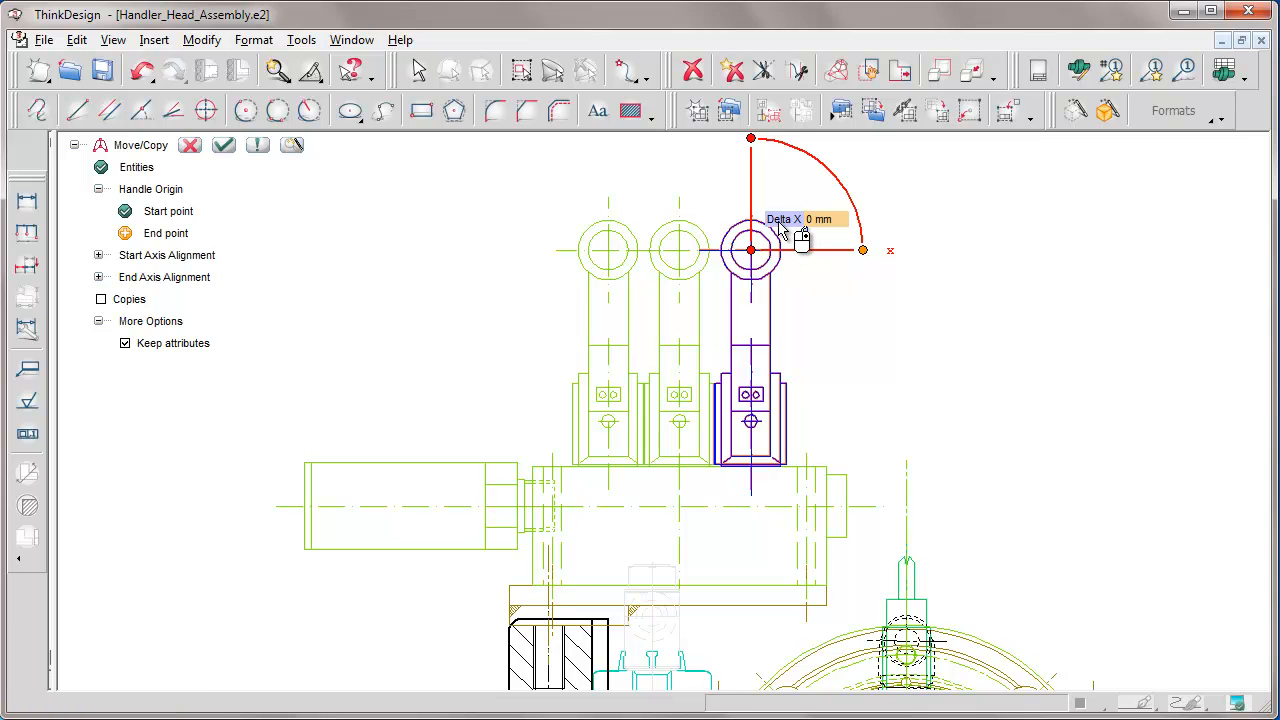
type("50")
key("Return")
left_click(98, 256)
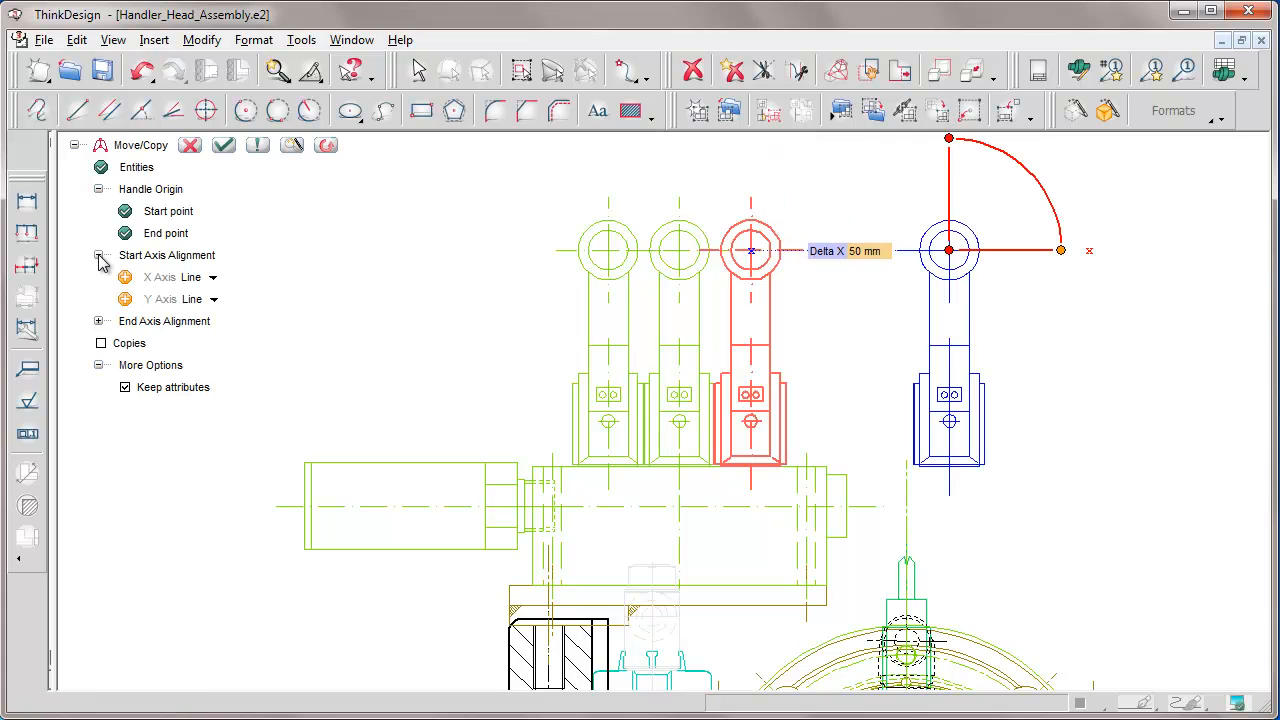
left_click(214, 281)
left_click(215, 285)
left_click(101, 343)
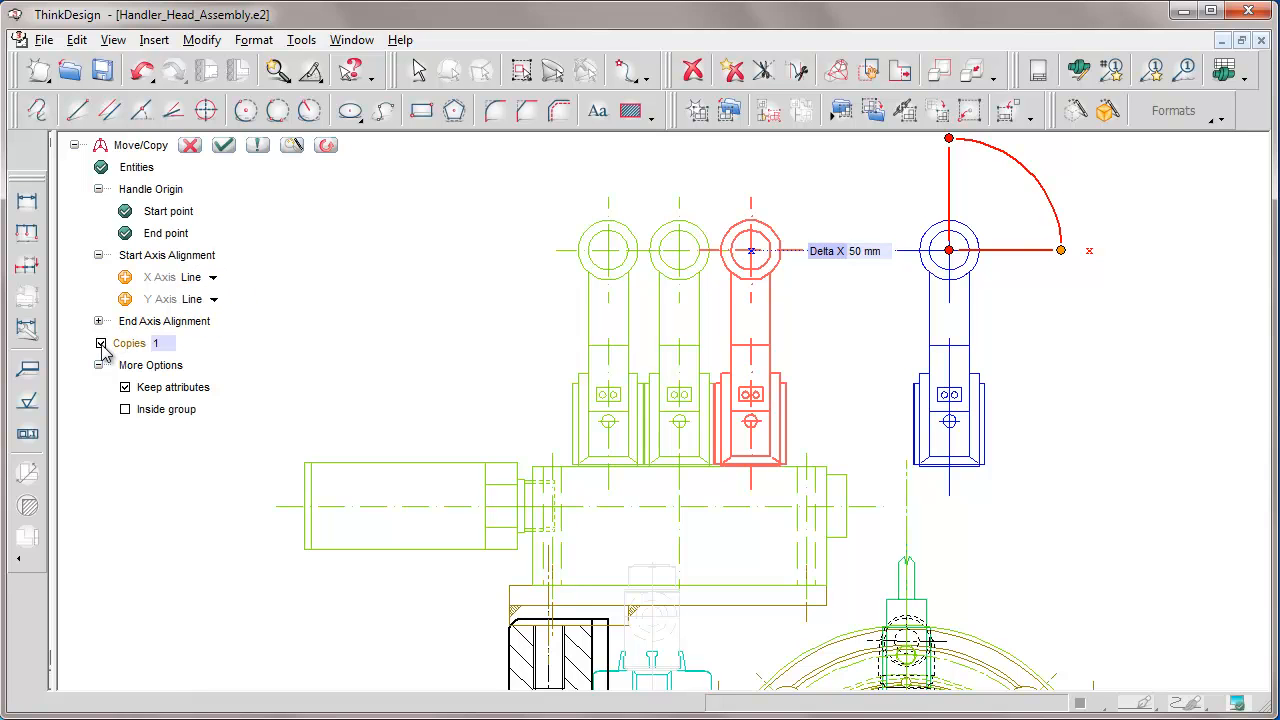
left_click(224, 145)
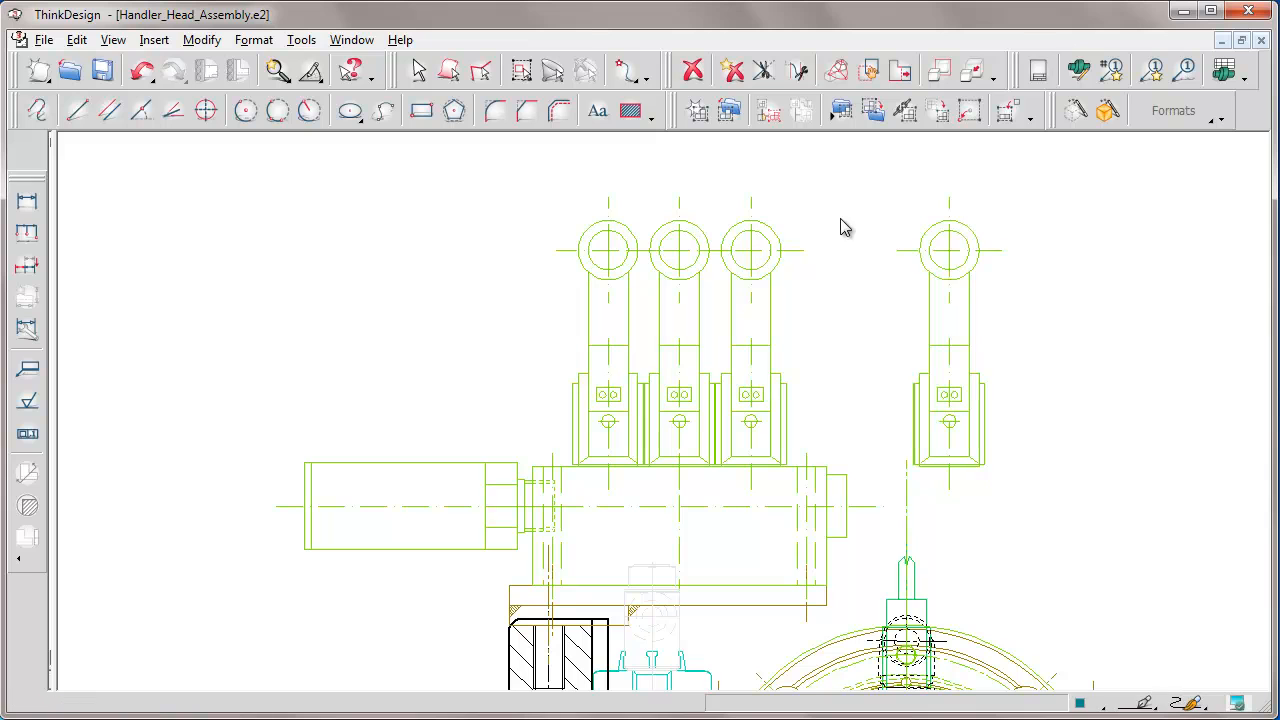
Break the copied lever group into its individual entities.
left_click(950, 258)
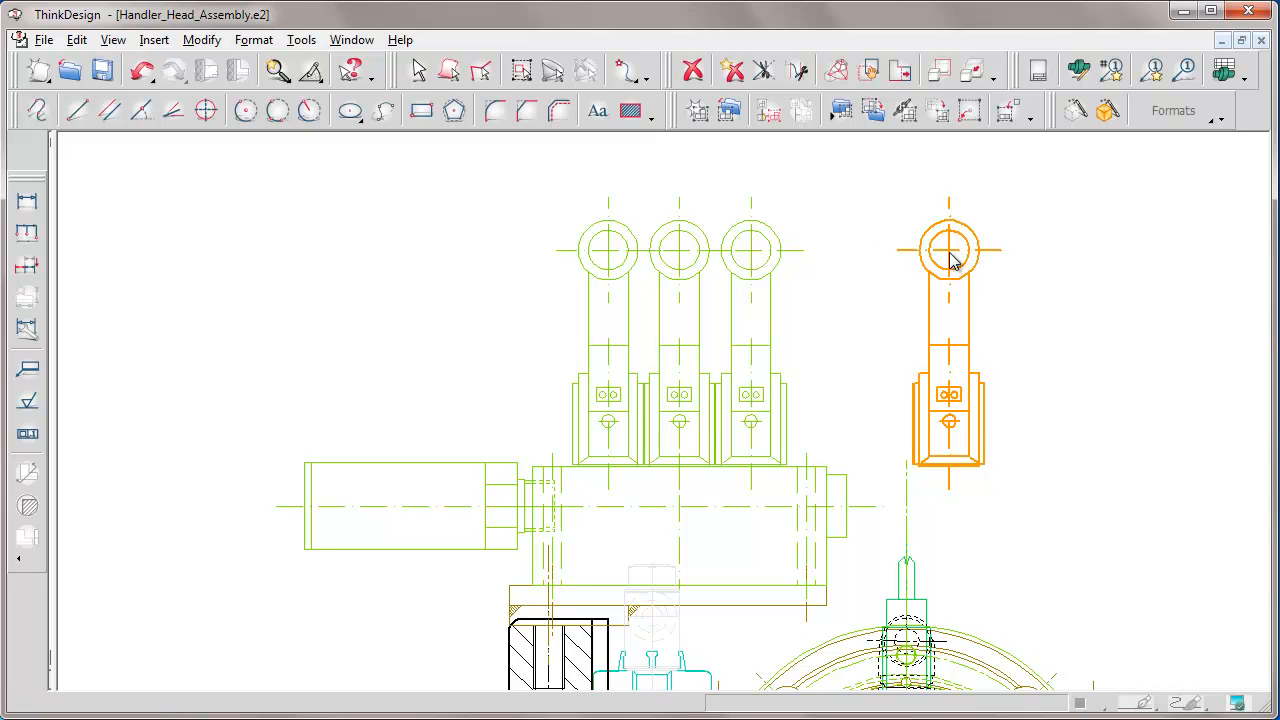
left_click(78, 42)
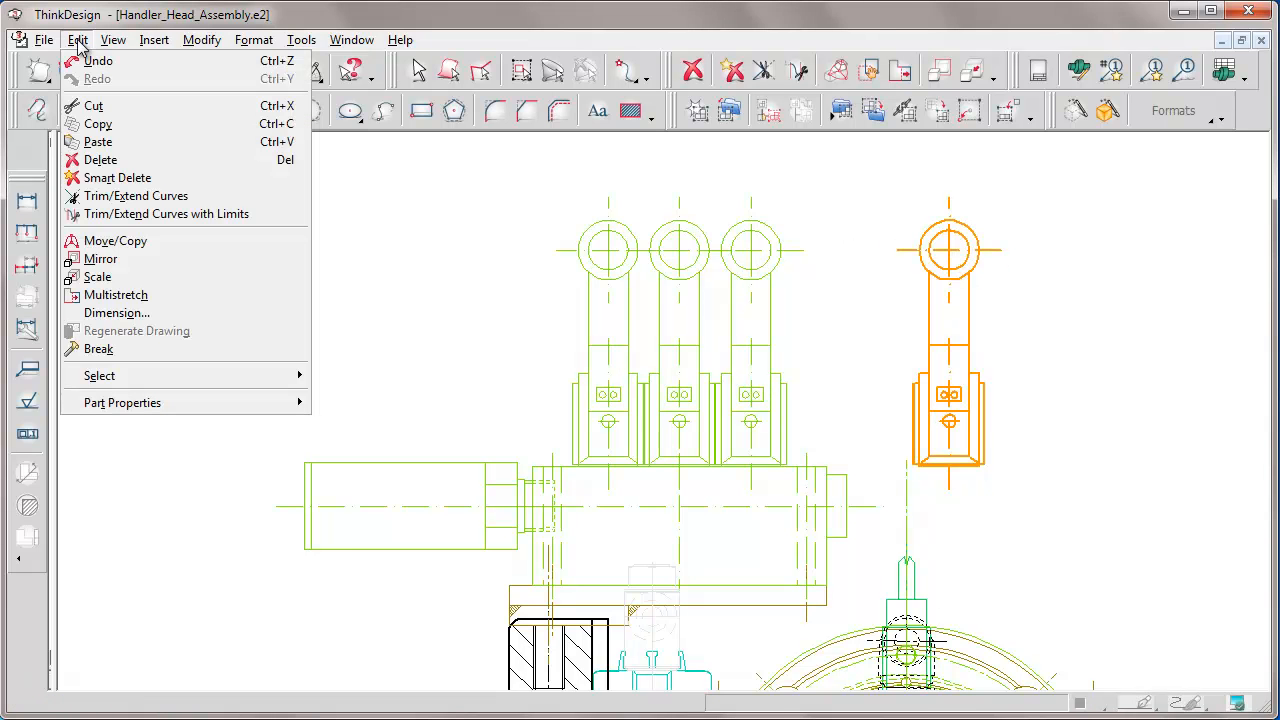
left_click(99, 348)
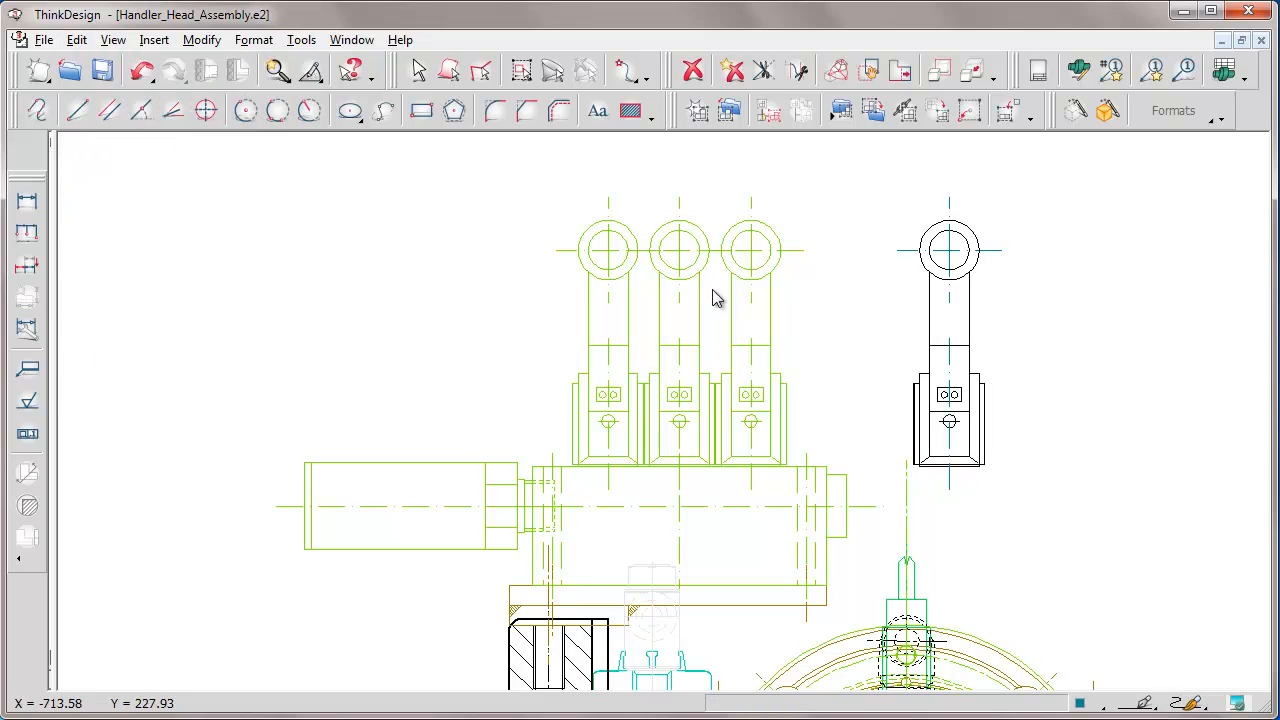
left_click(969, 320)
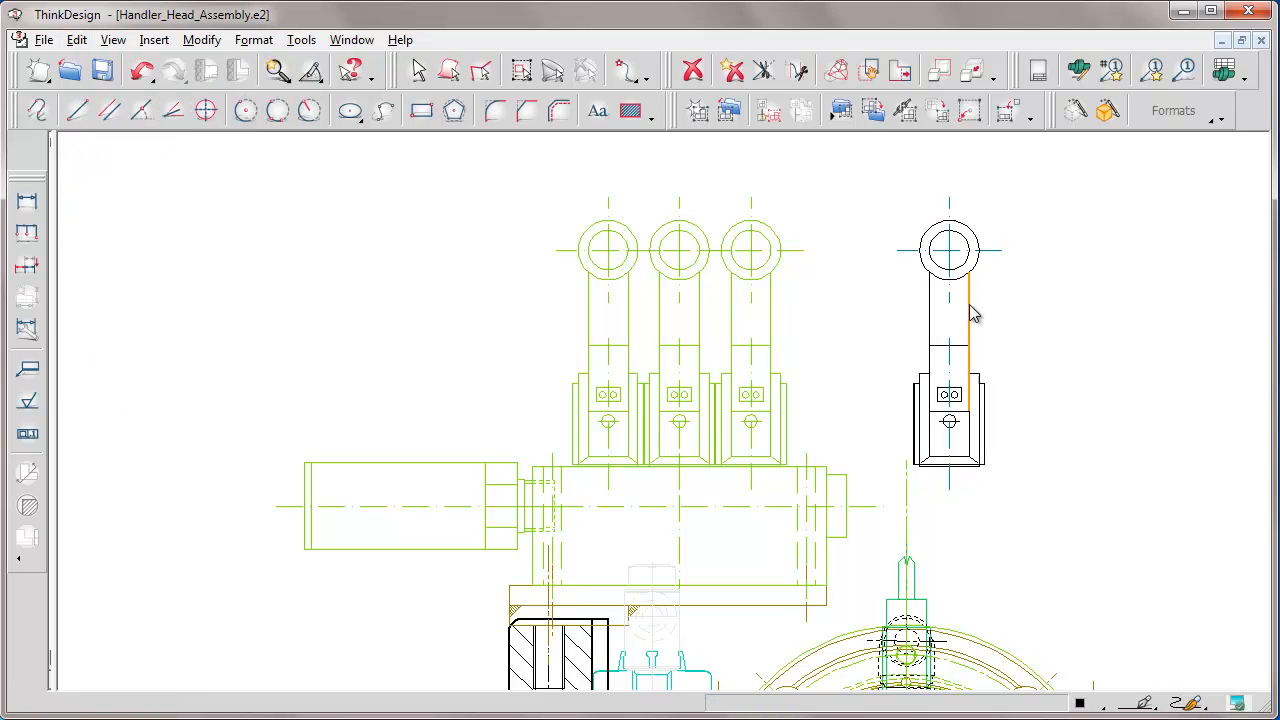
Define a new shared group from all entities of the broken lever, with its origin on the centreline at the lever's base.
left_click_drag(869, 187, 1040, 513)
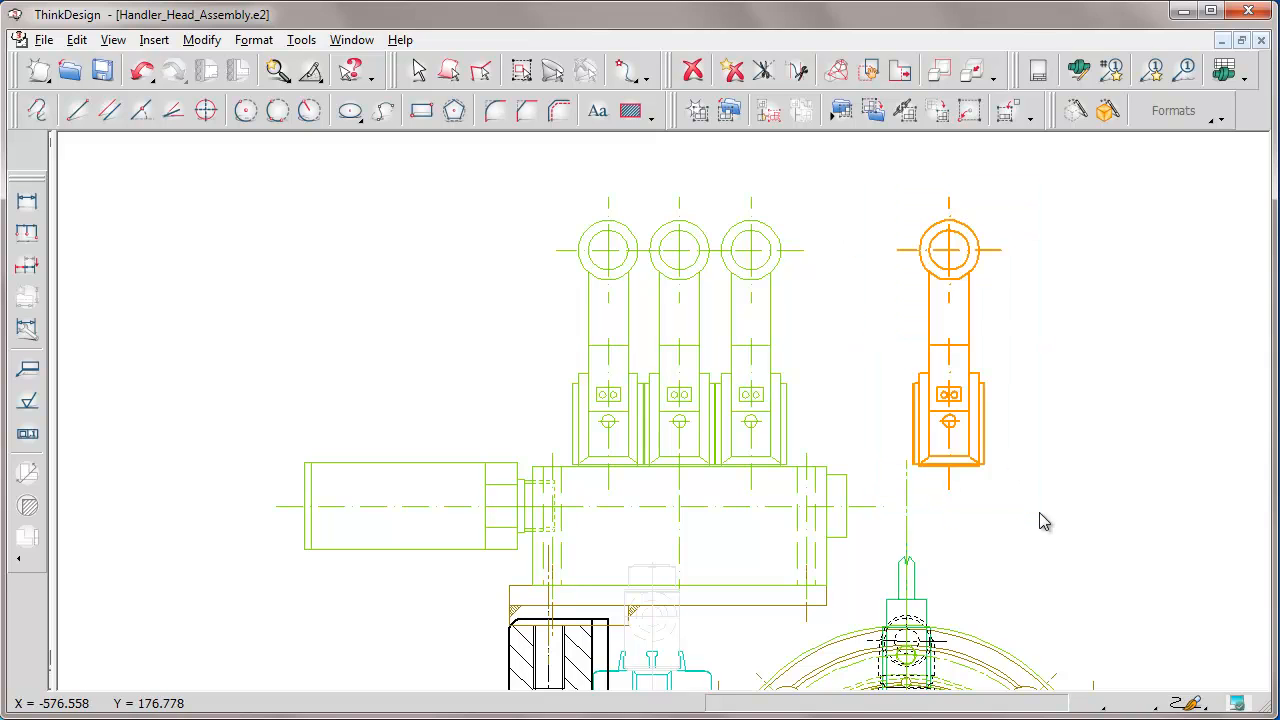
right_click(976, 267)
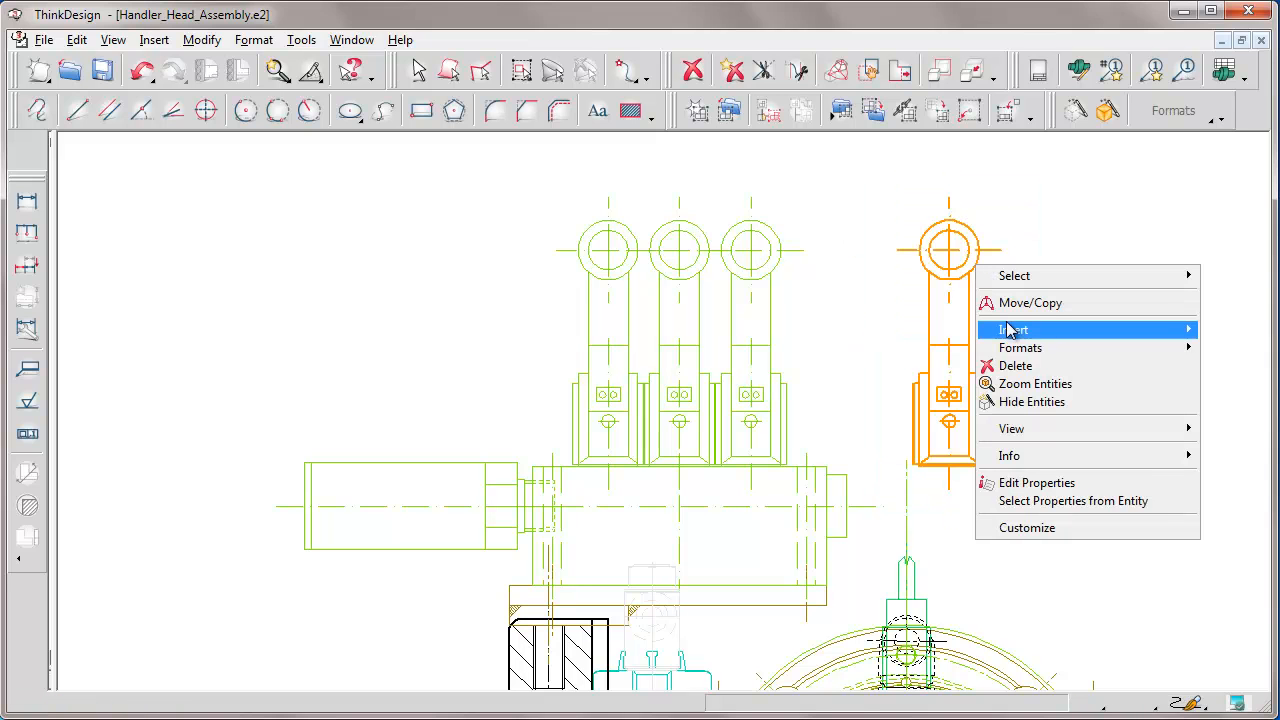
mouse_move(1012, 332)
left_click(916, 331)
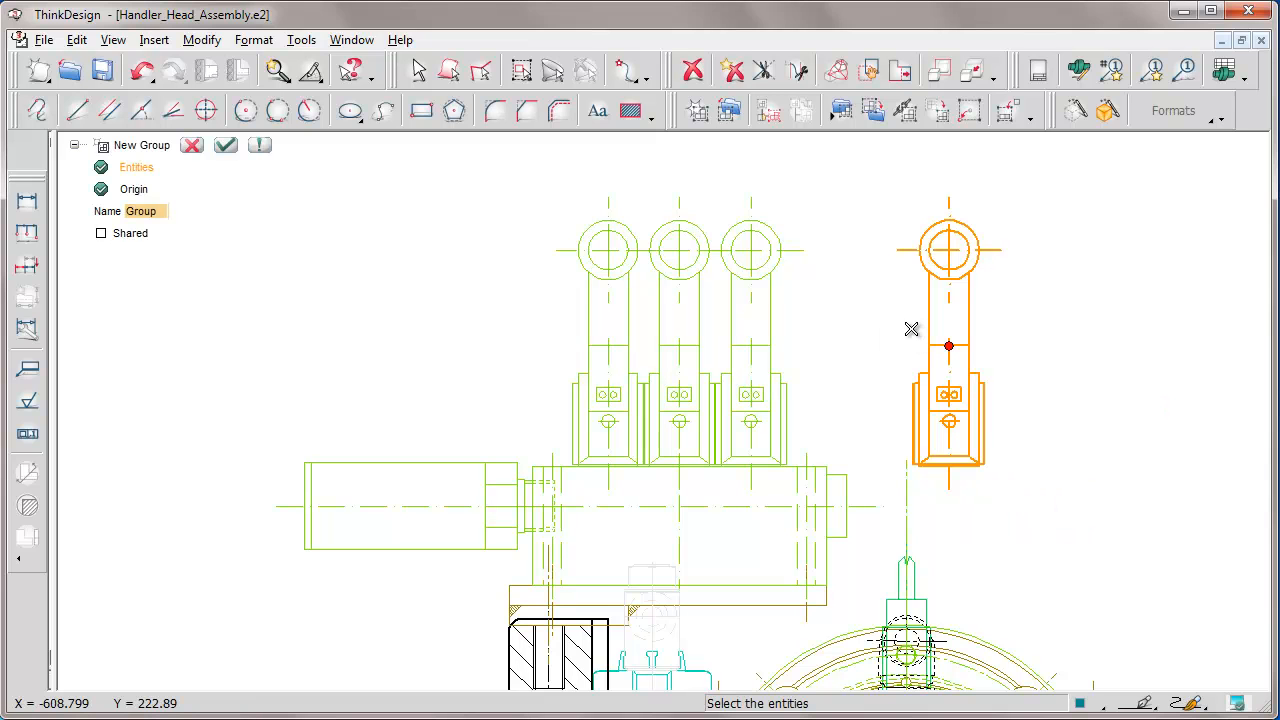
left_click(102, 234)
right_click(137, 197)
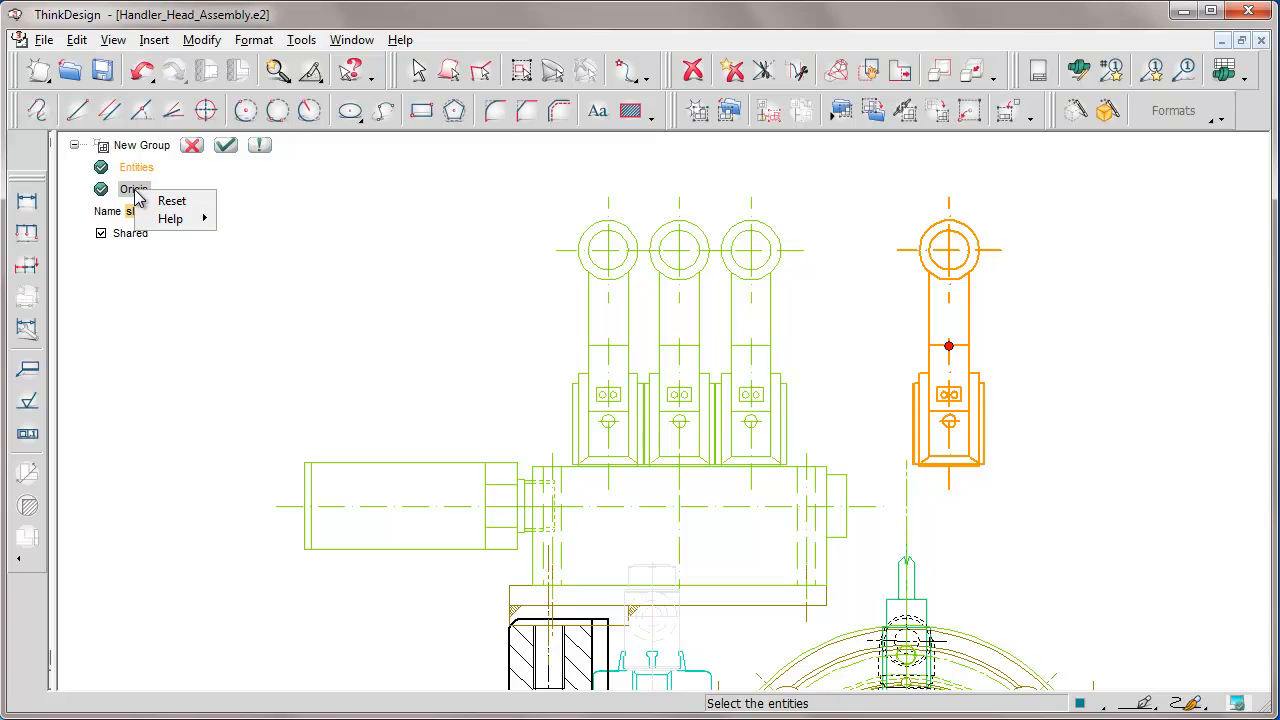
left_click(172, 201)
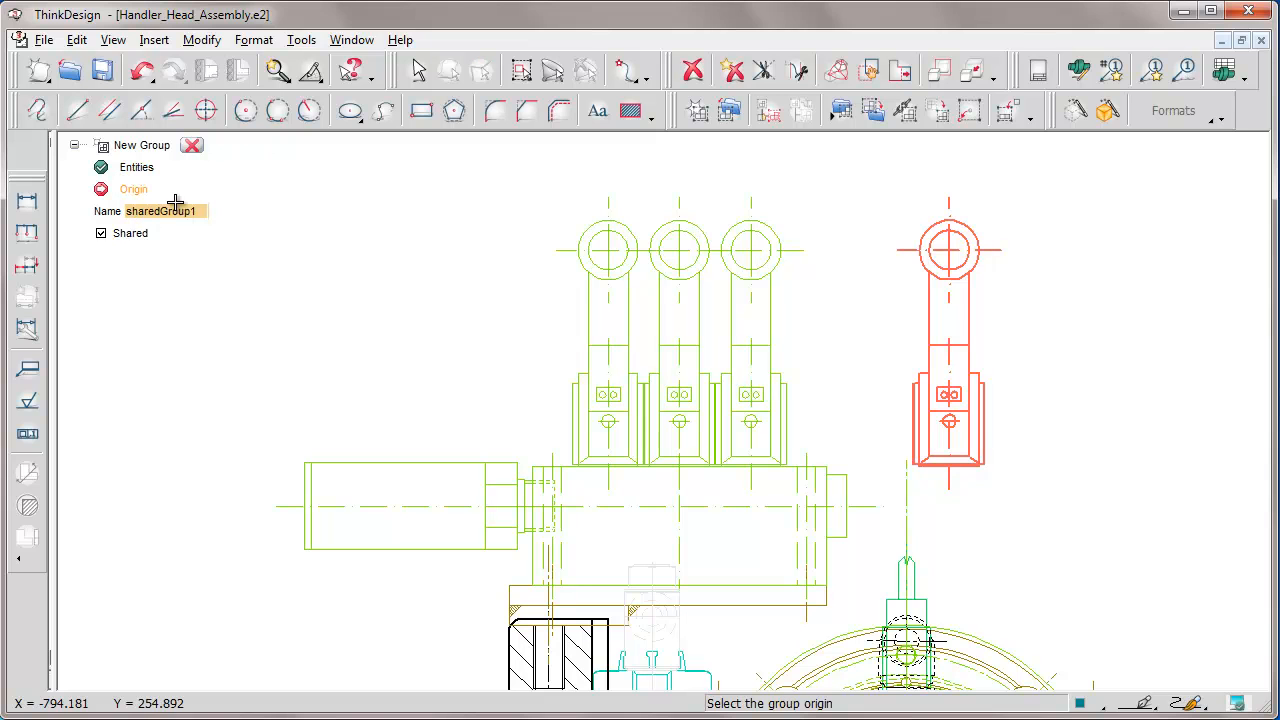
left_click(948, 459)
Name the shared group 5645542_sh and create it.
double_click(200, 214)
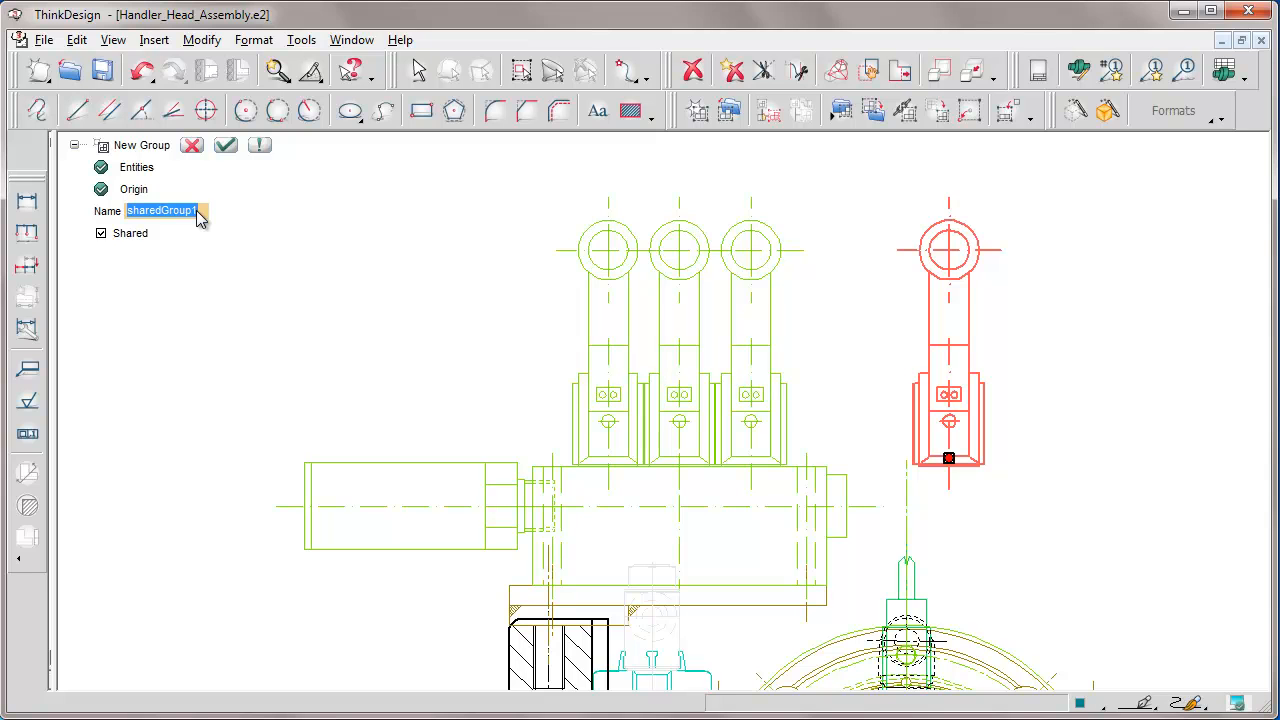
type("5645542_sh")
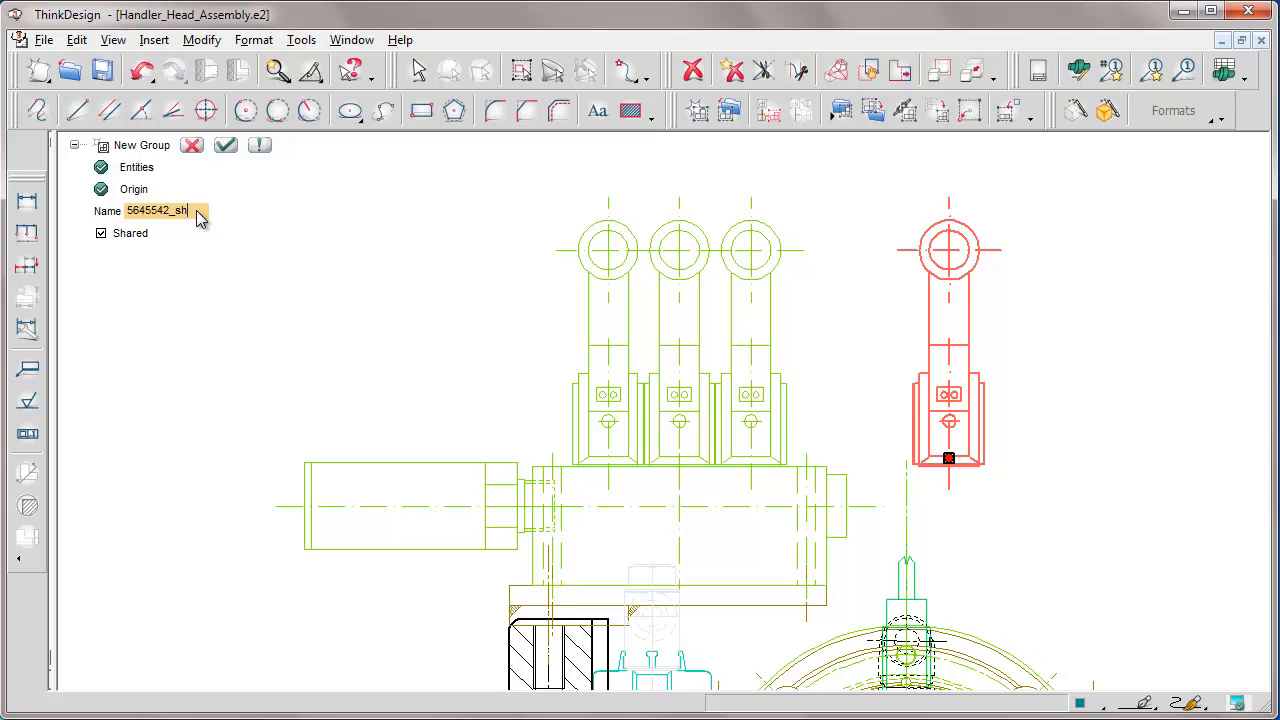
left_click(226, 145)
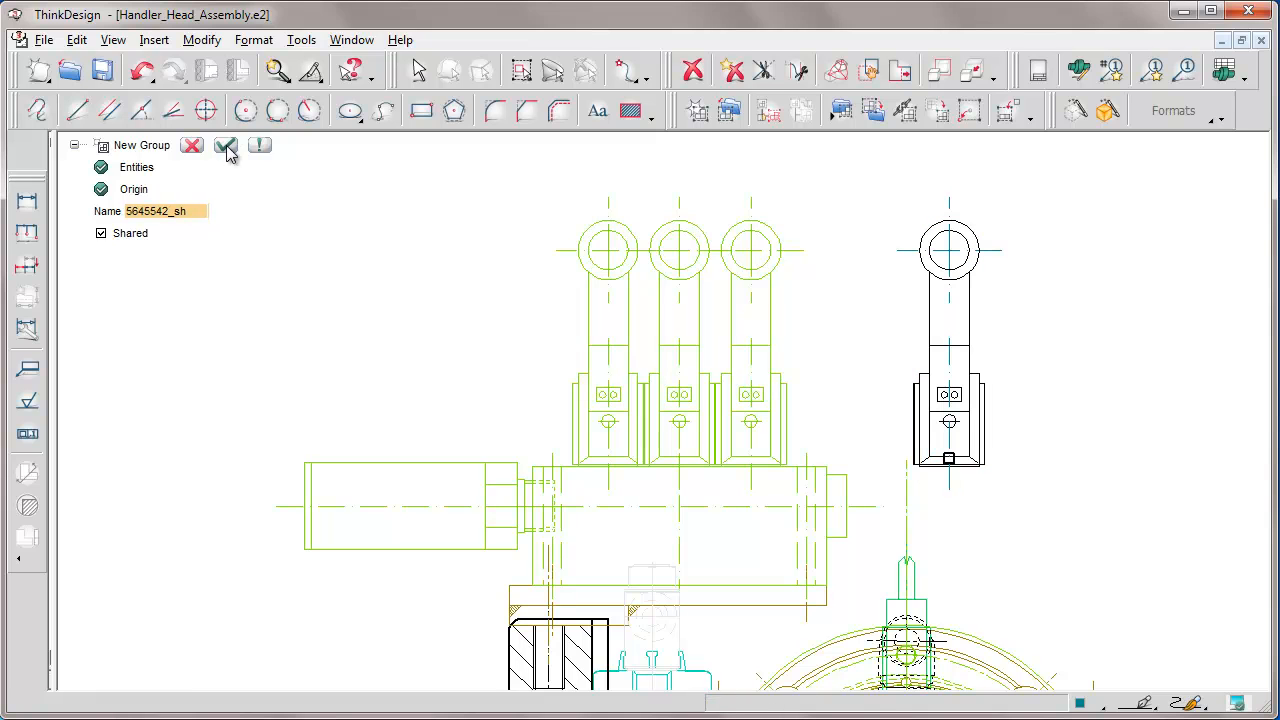
Examine the general and group properties of the 5645542_sh shared group.
left_click_drag(51, 209, 234, 216)
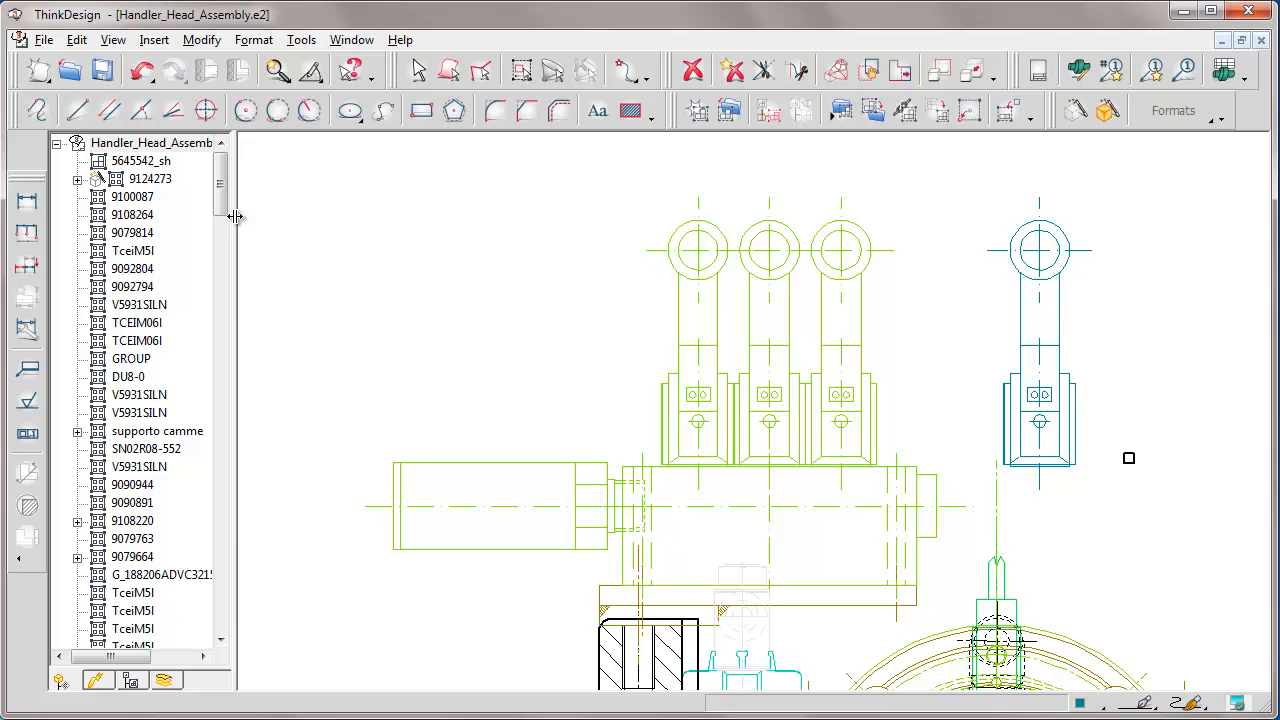
right_click(130, 165)
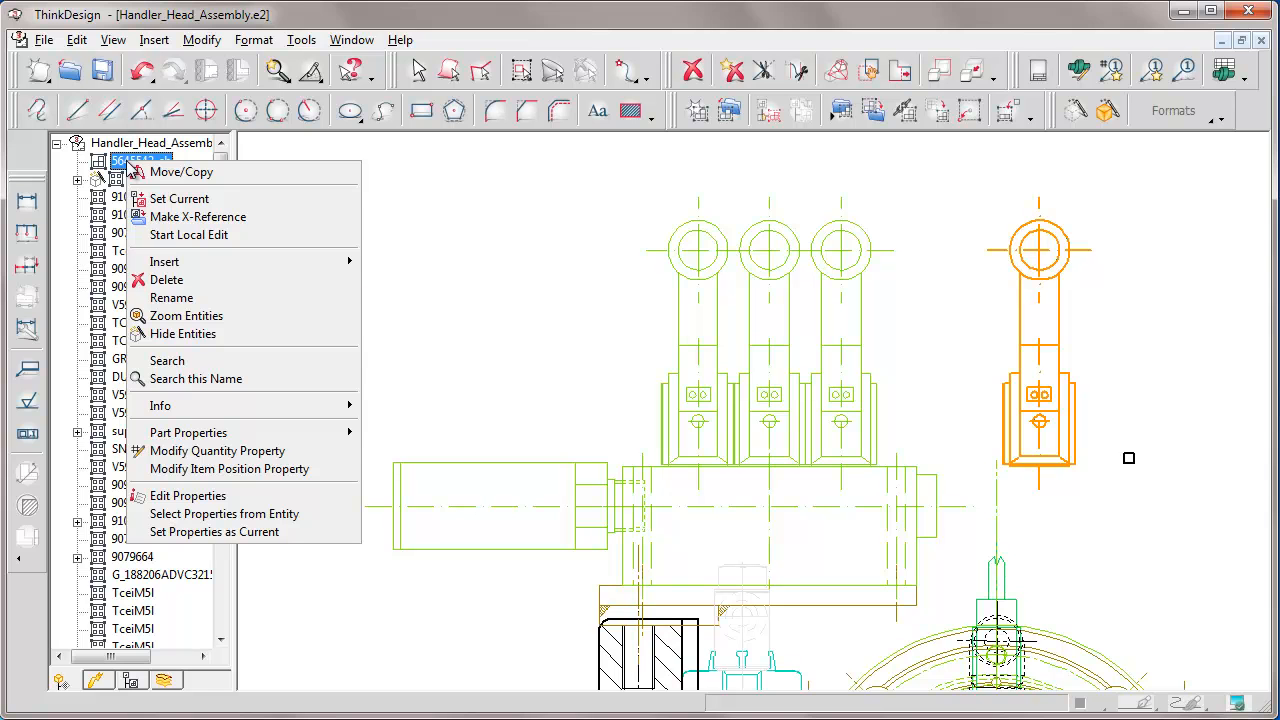
left_click(188, 496)
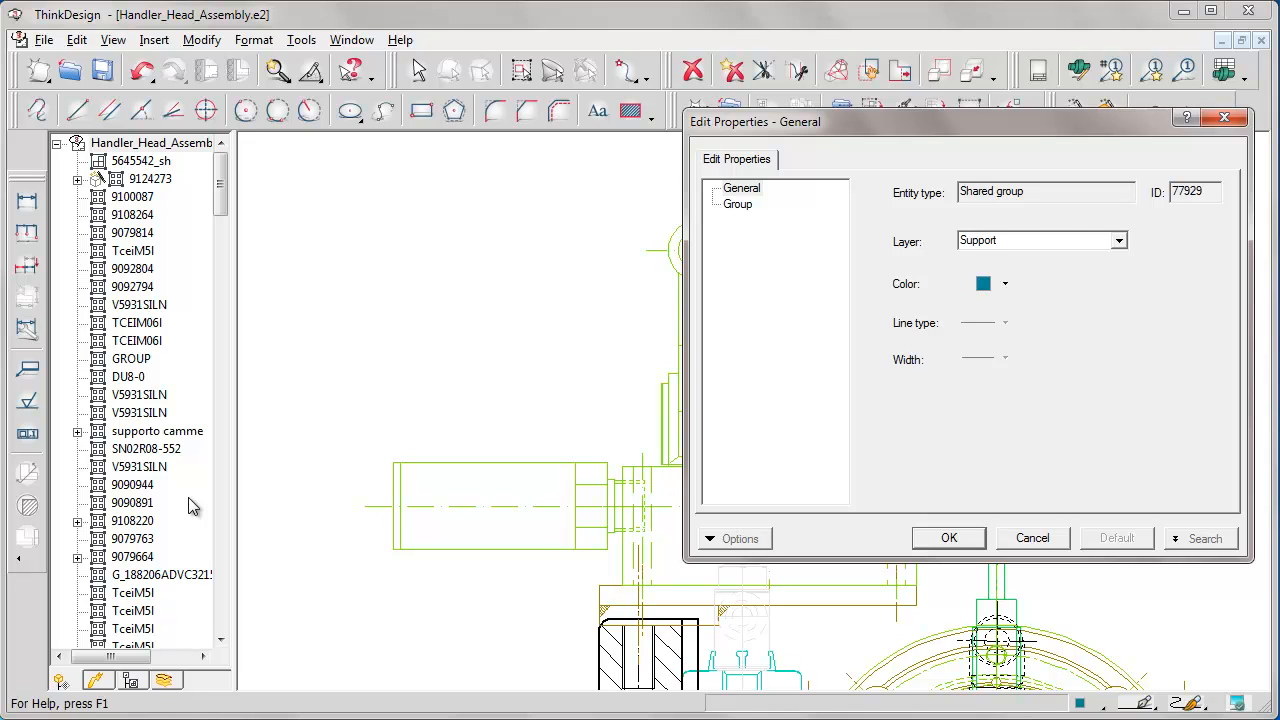
left_click(738, 205)
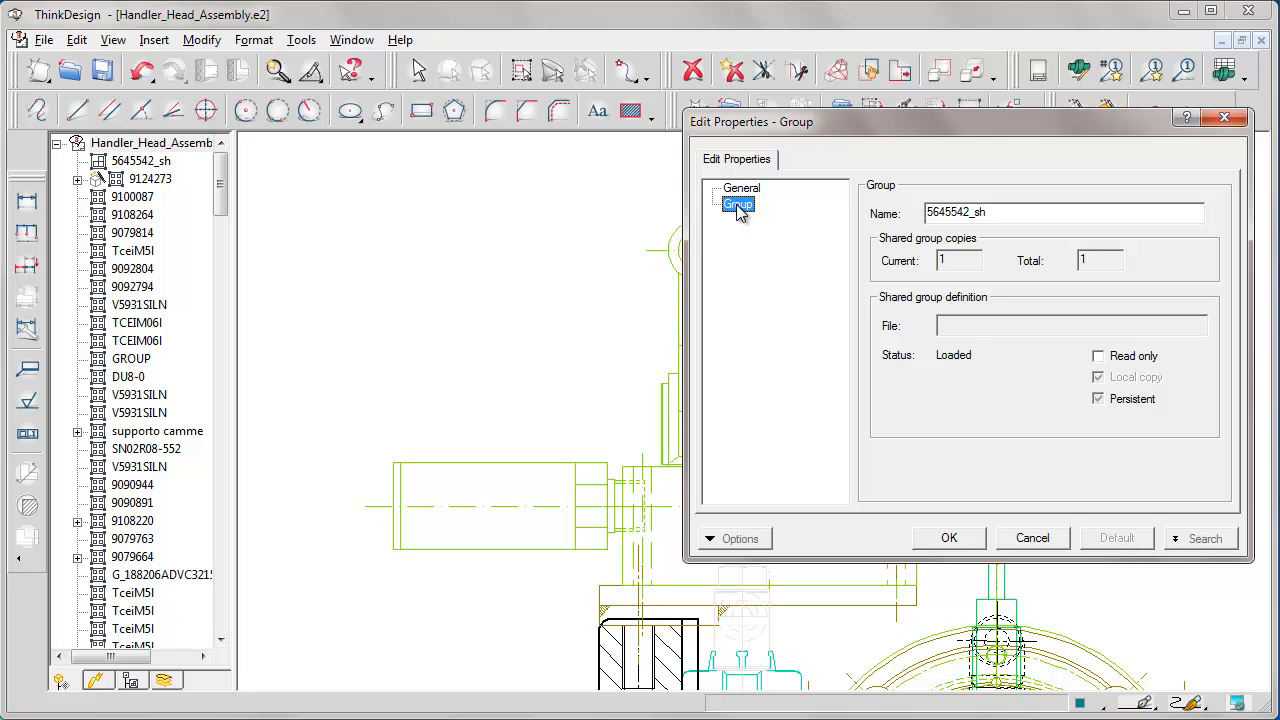
left_click(949, 539)
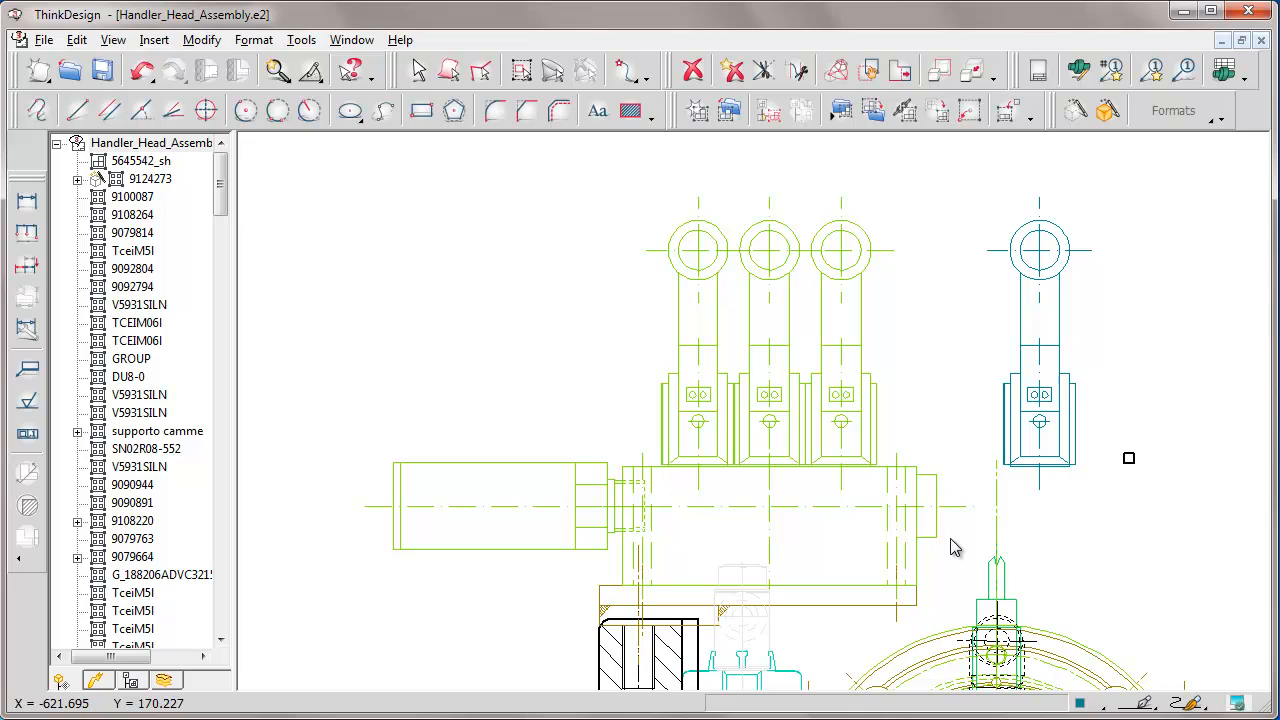
Copy the 5645542_sh shared group twice along the X direction with a spacing of 30 mm.
left_click_drag(236, 215, 55, 215)
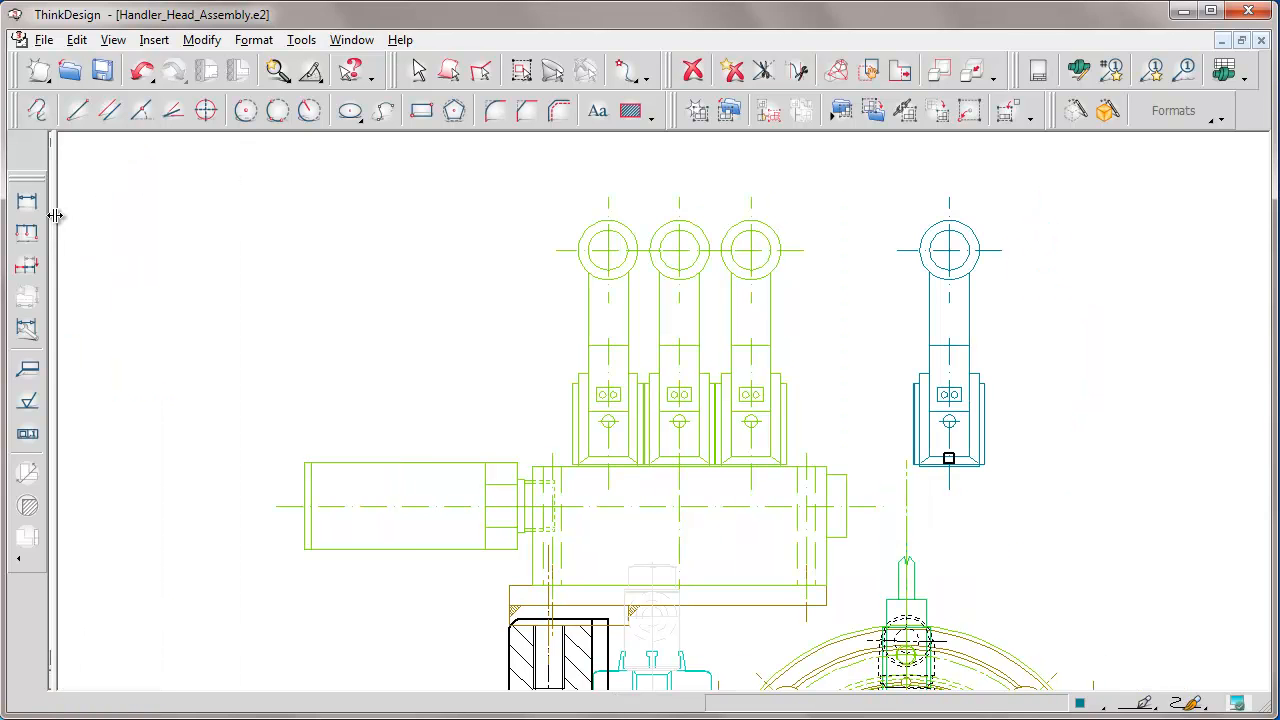
right_click(968, 428)
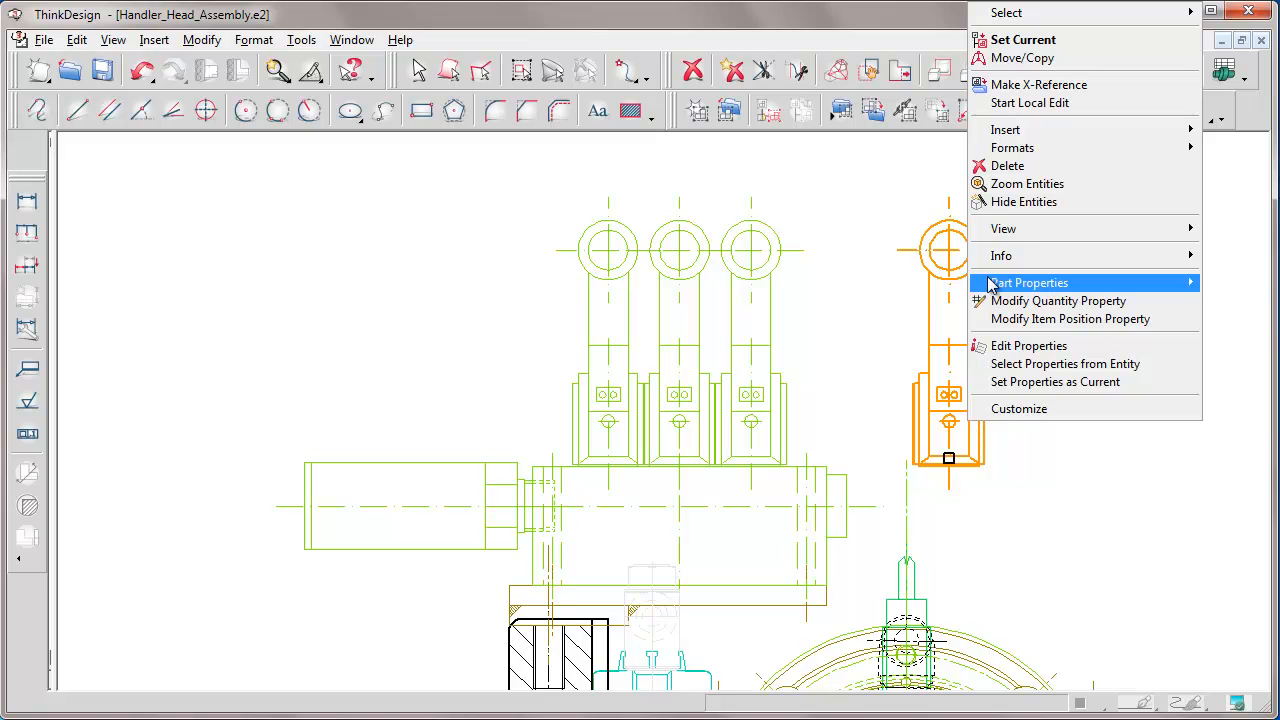
left_click(1020, 57)
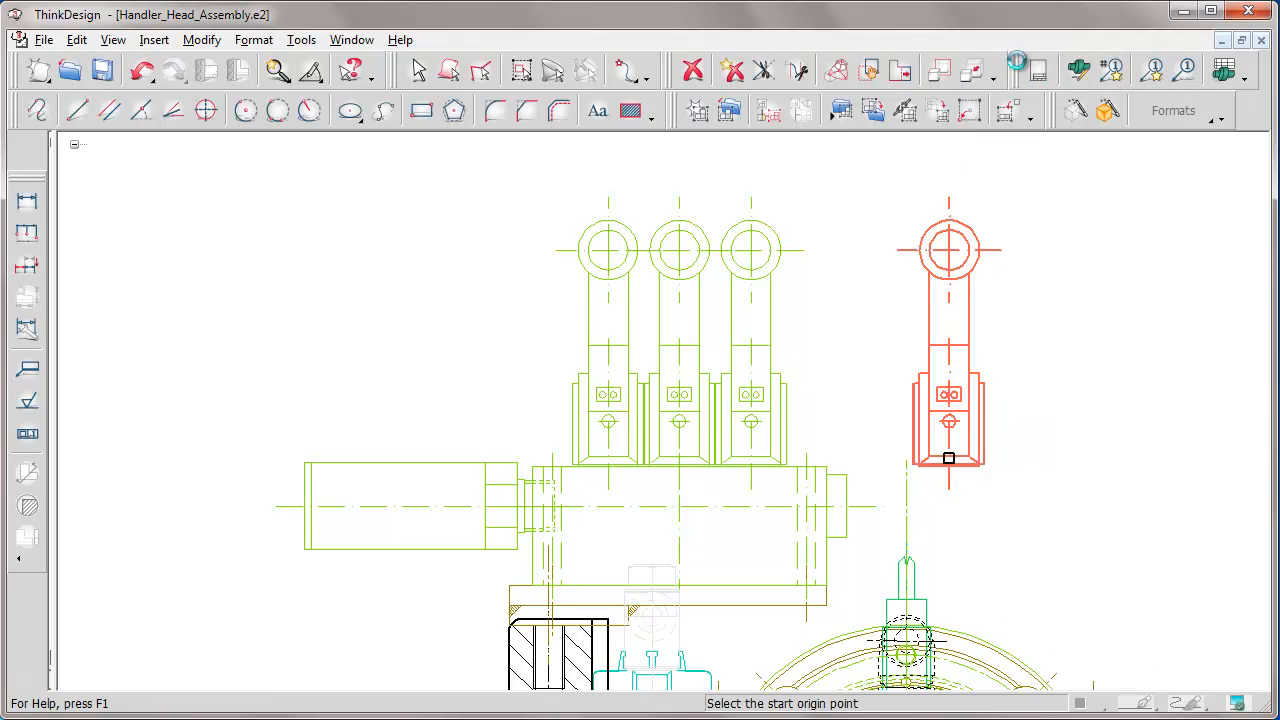
left_click(157, 300)
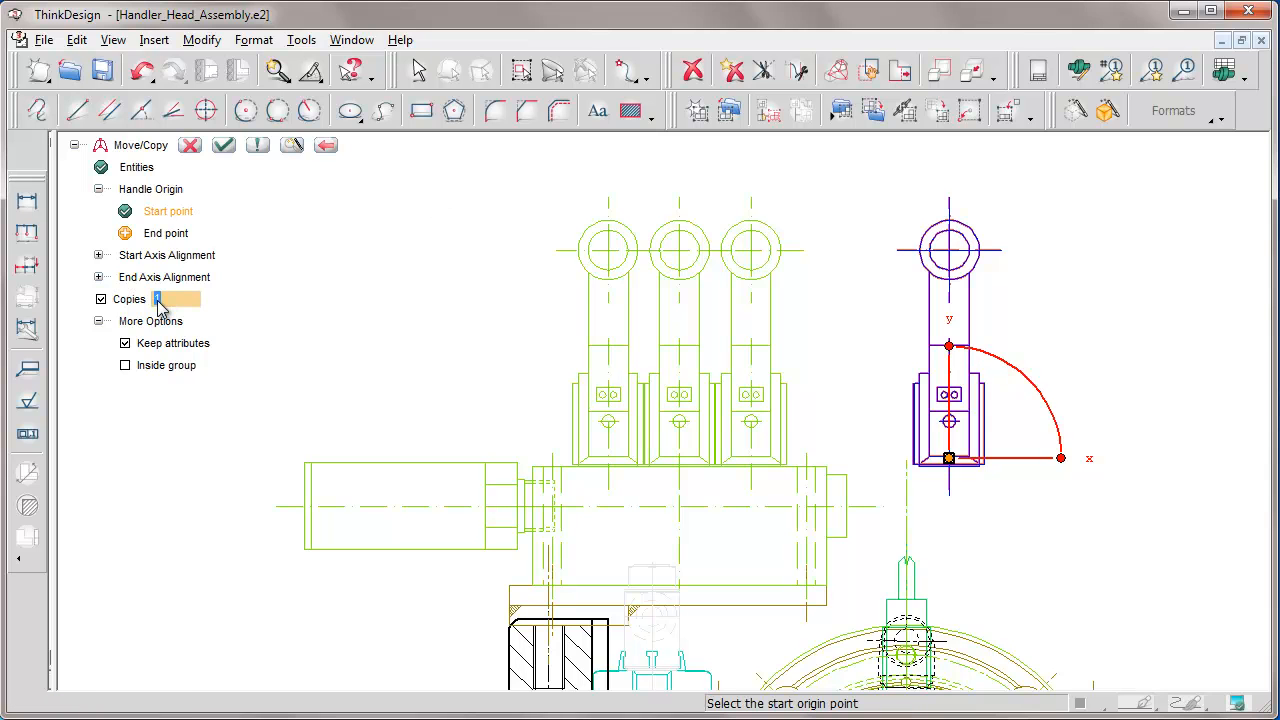
type("2")
key("Return")
left_click(1061, 458)
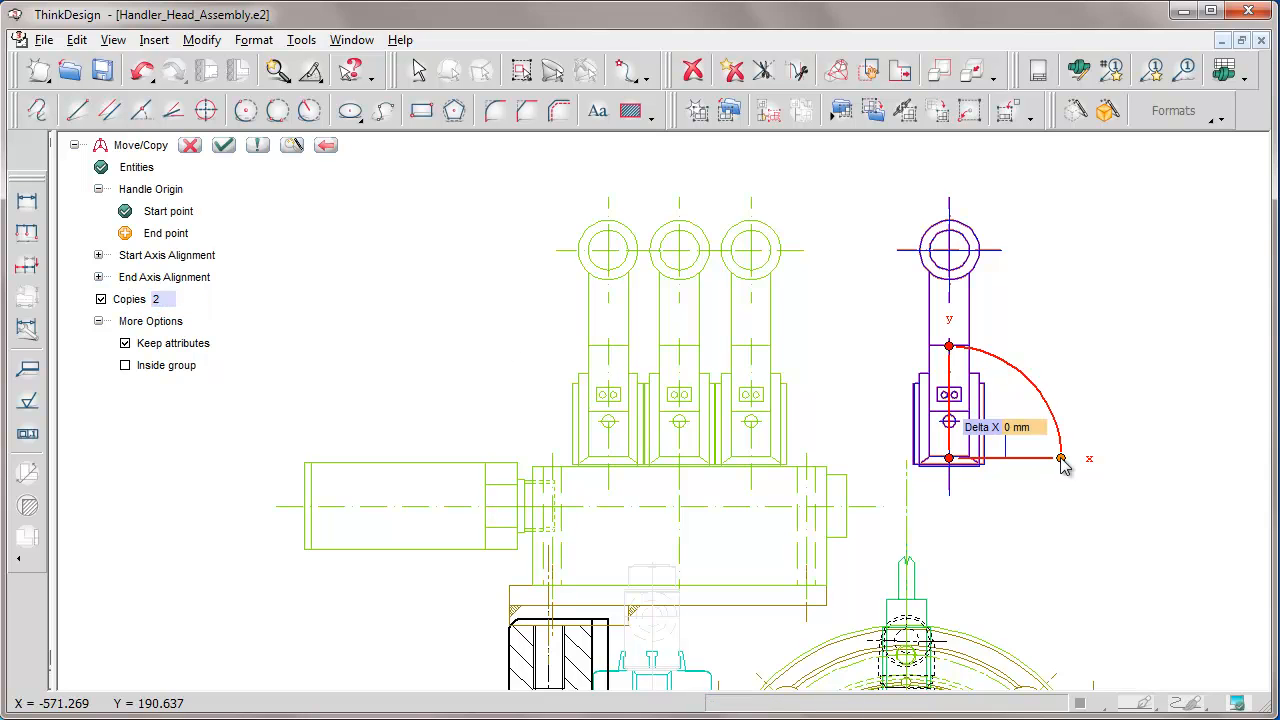
left_click(1032, 429)
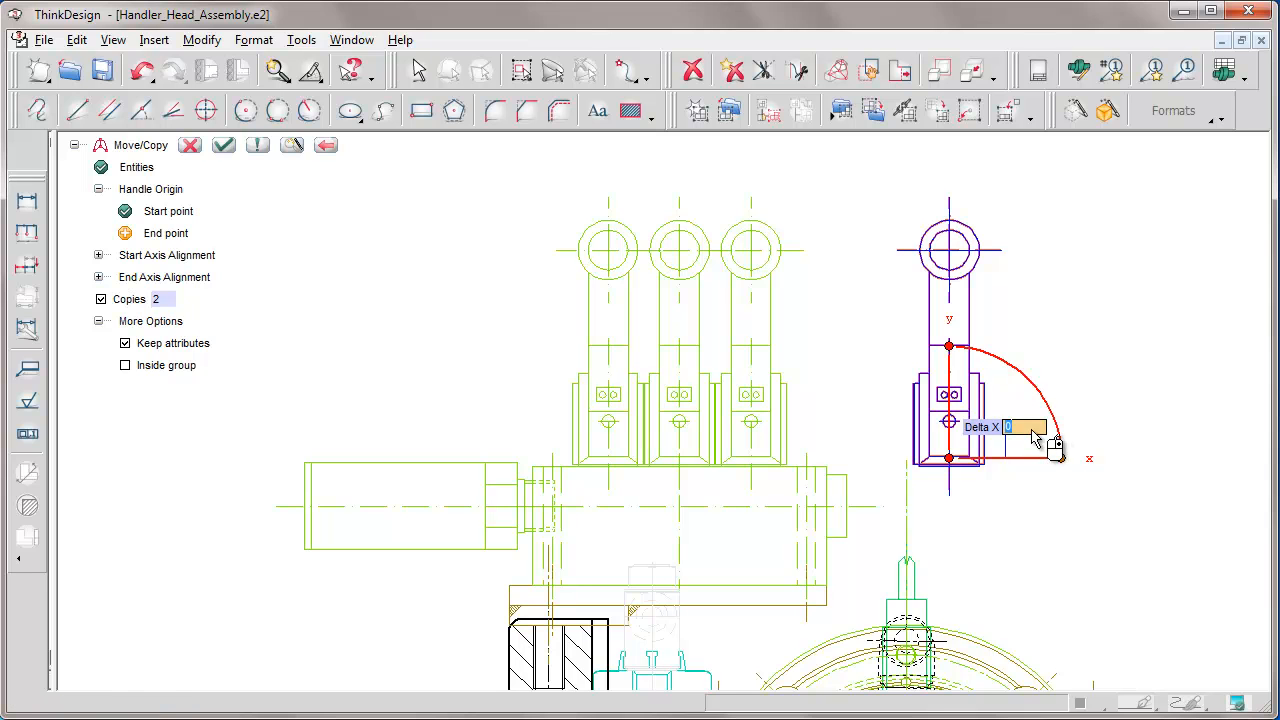
type("30")
key("Return")
left_click(225, 147)
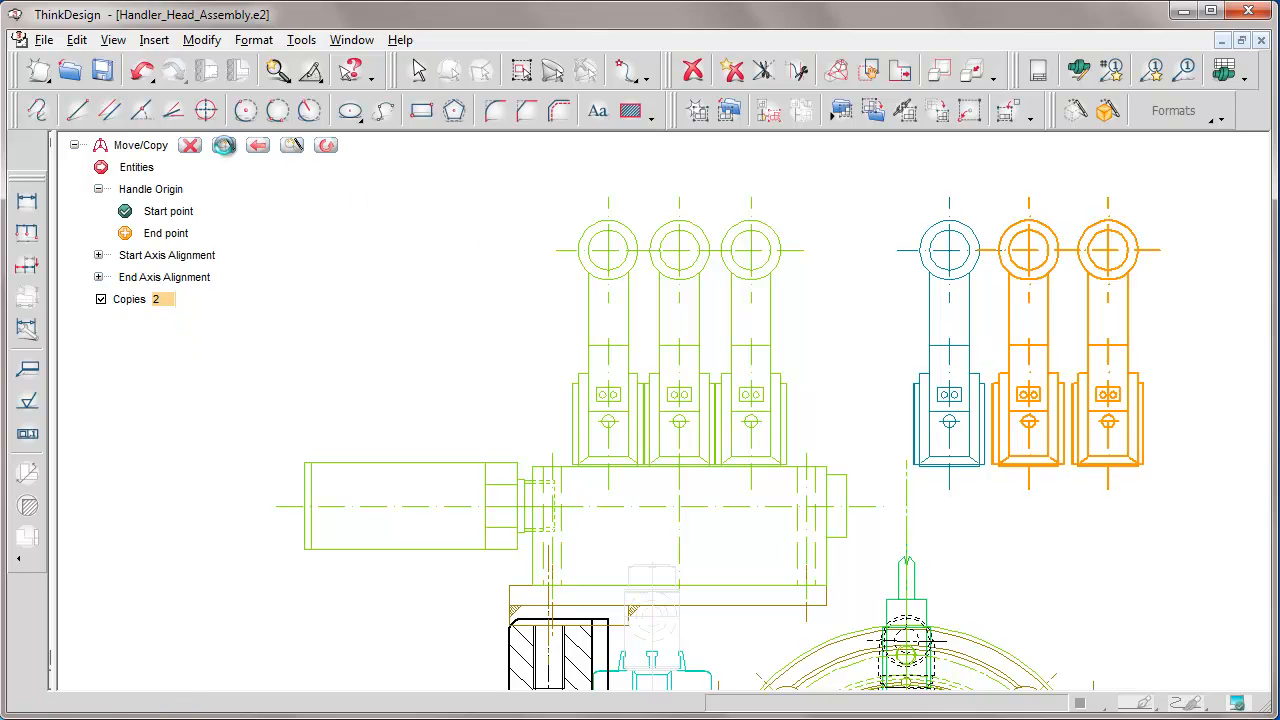
Make the first shared lever current, delete the horizontal line across its arm, and reset the current group.
left_click(966, 347)
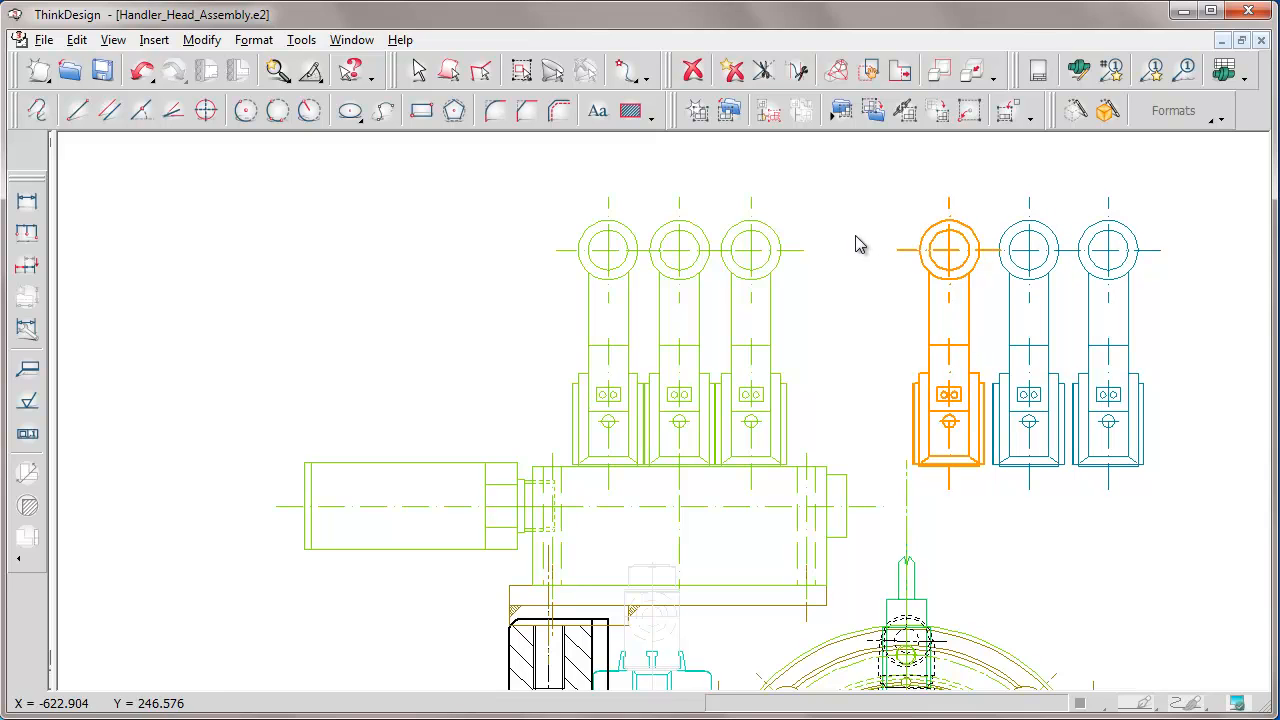
right_click(972, 276)
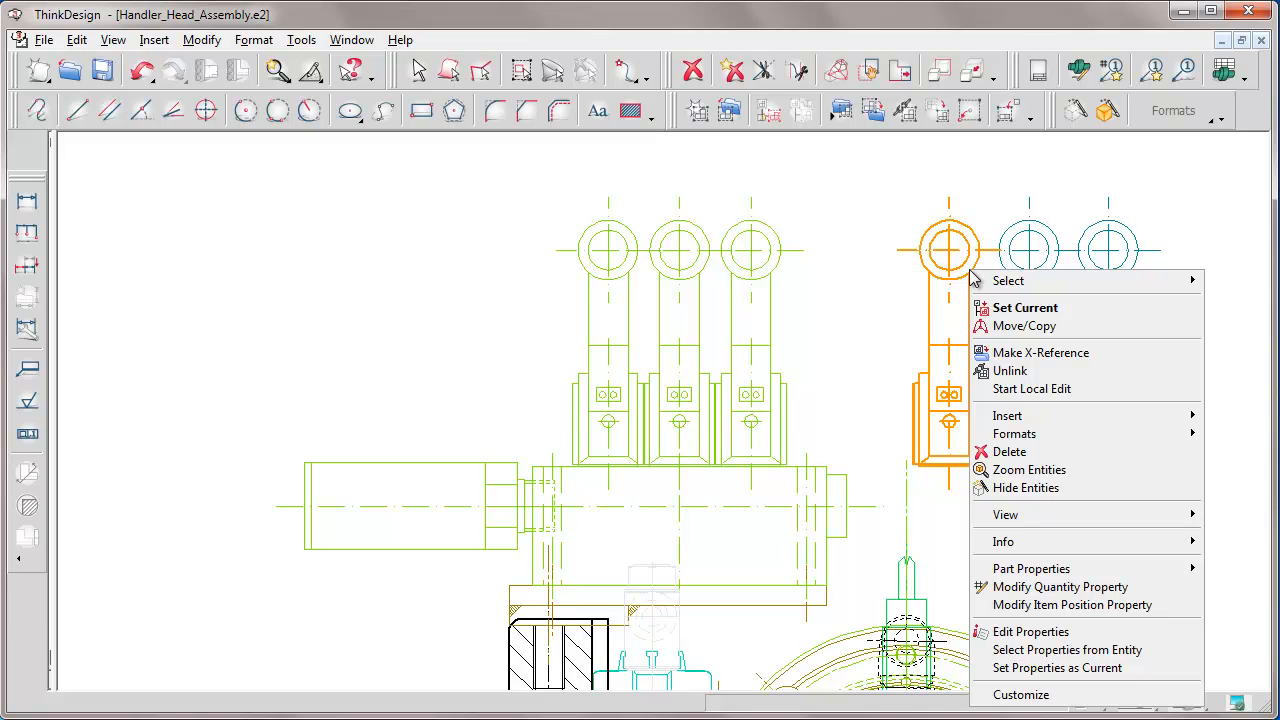
left_click(1022, 308)
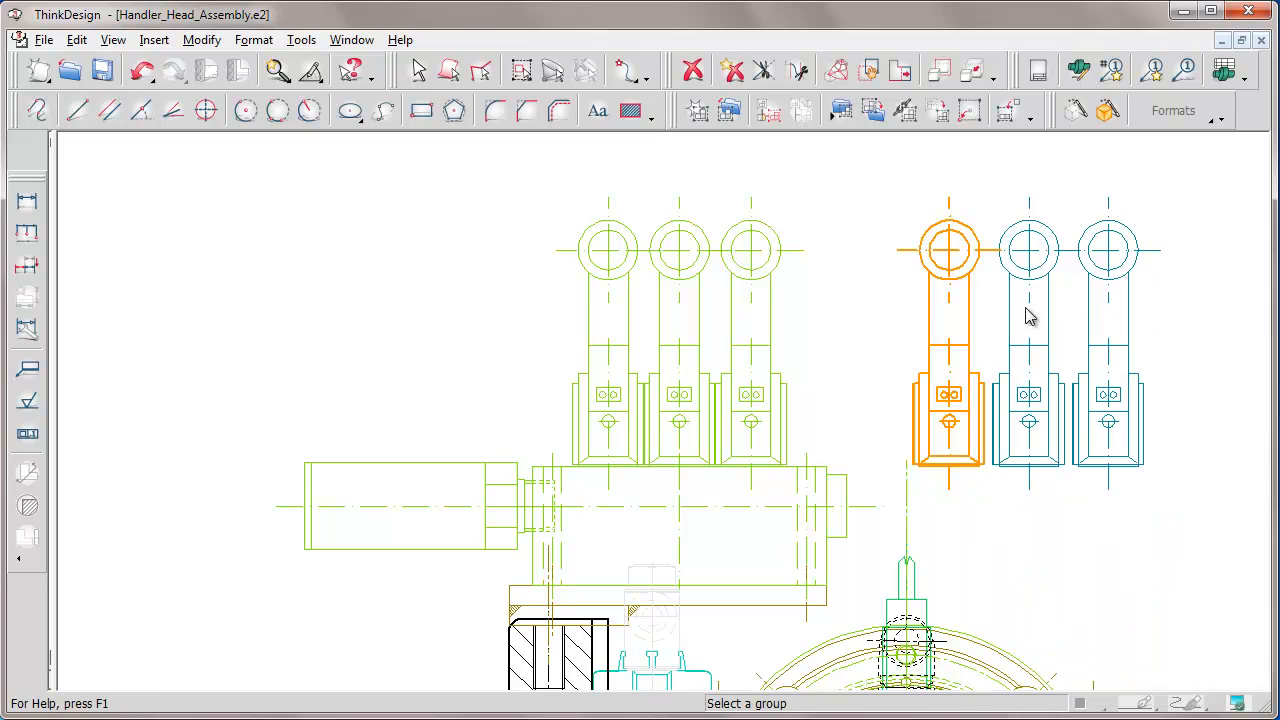
right_click(961, 346)
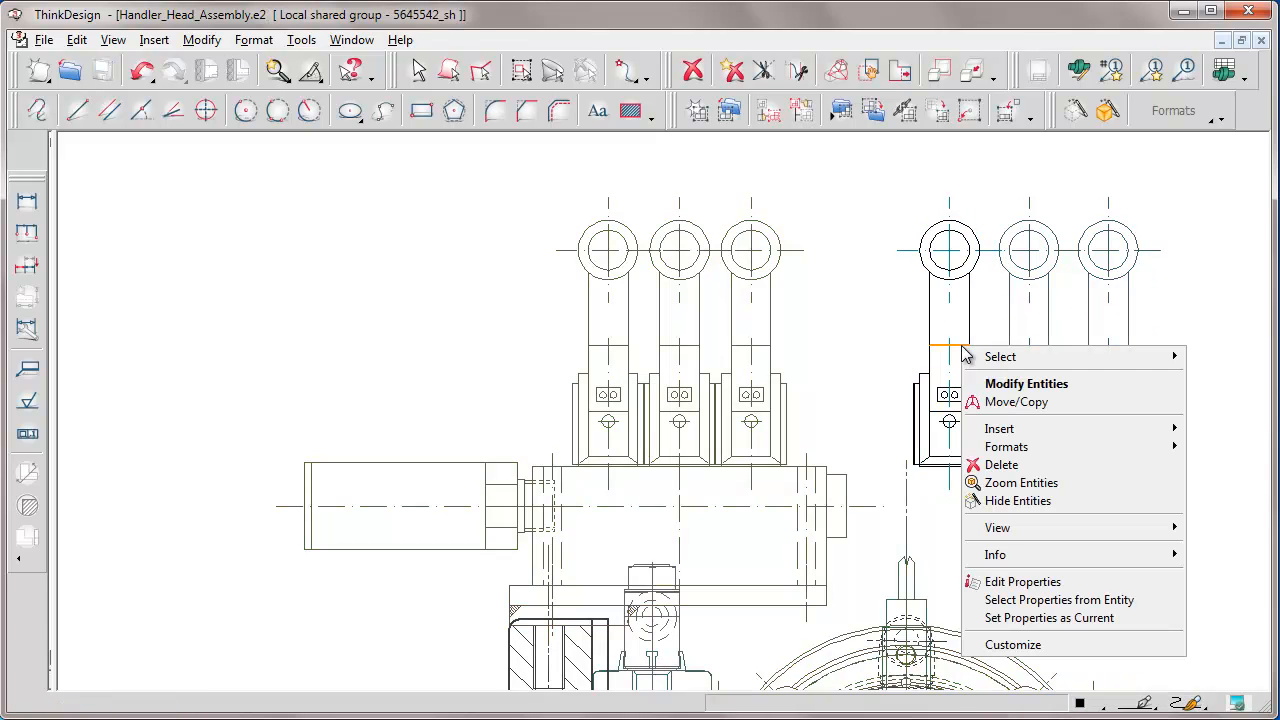
left_click(1001, 464)
right_click(979, 206)
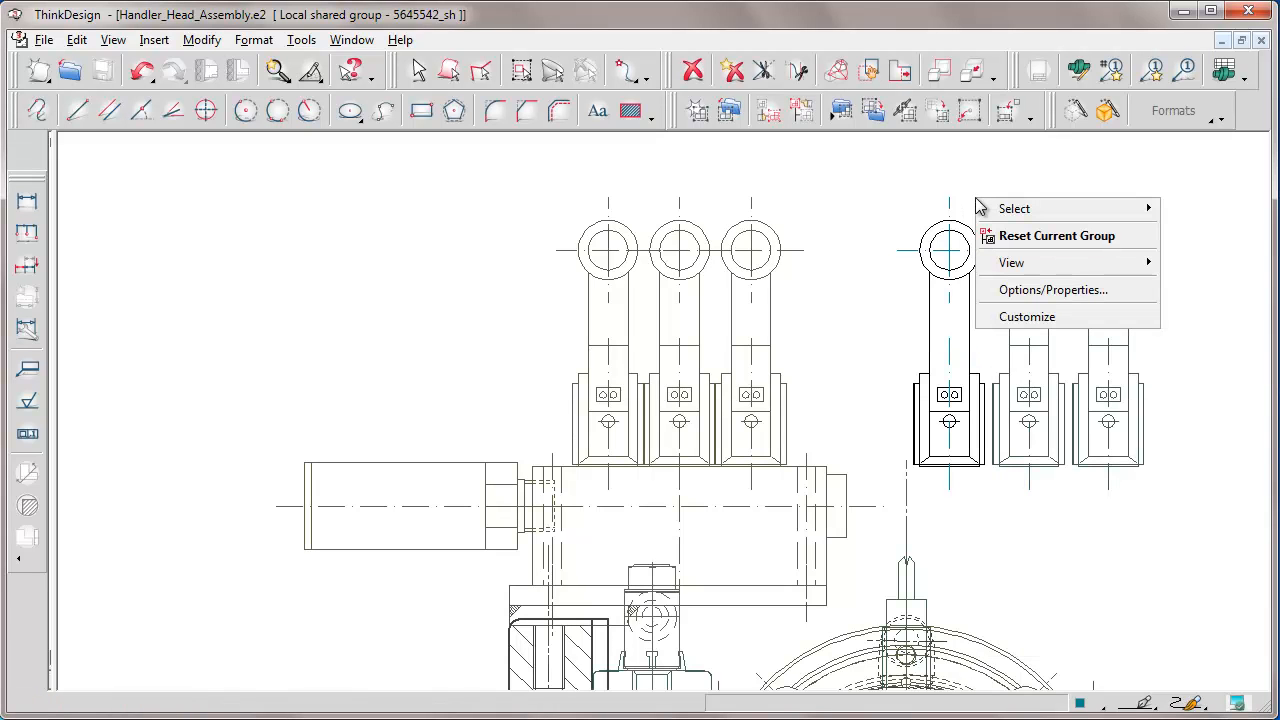
left_click(1052, 238)
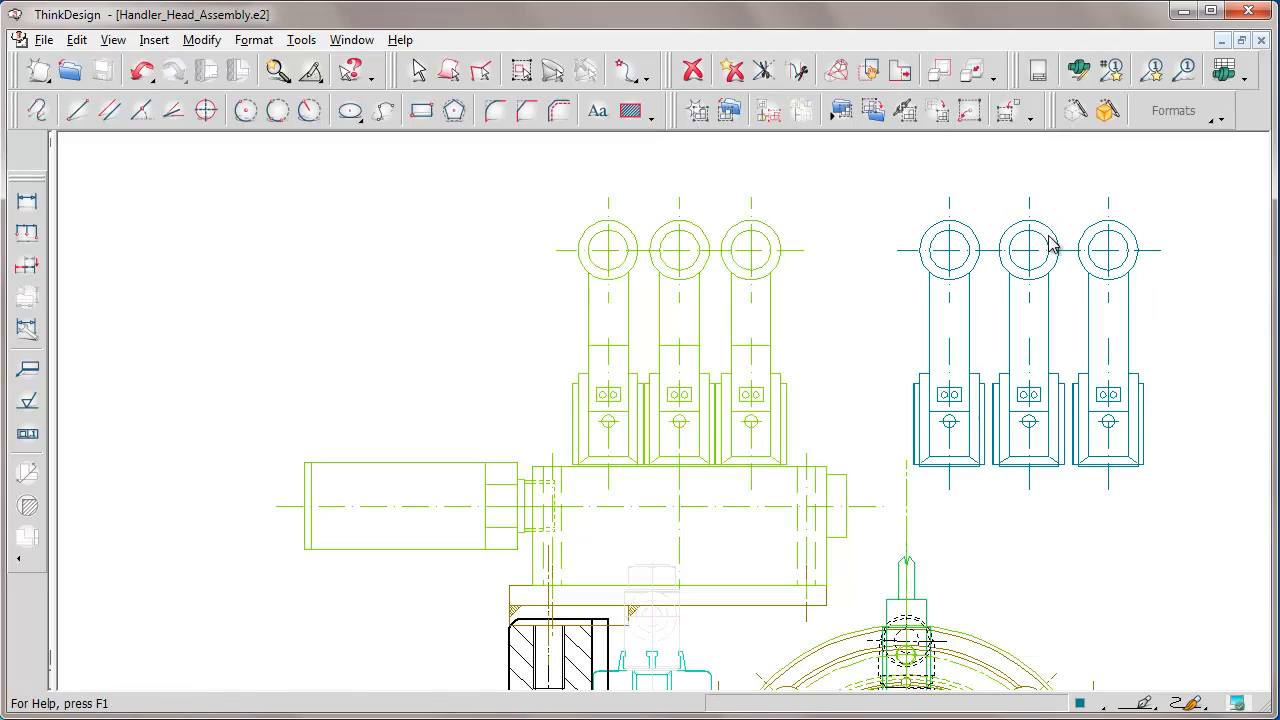
In the middle shared lever's group, draw a horizontal two-point line about 11.25 mm long across the arm at the housing's top edge, and reset the current group.
right_click(1034, 282)
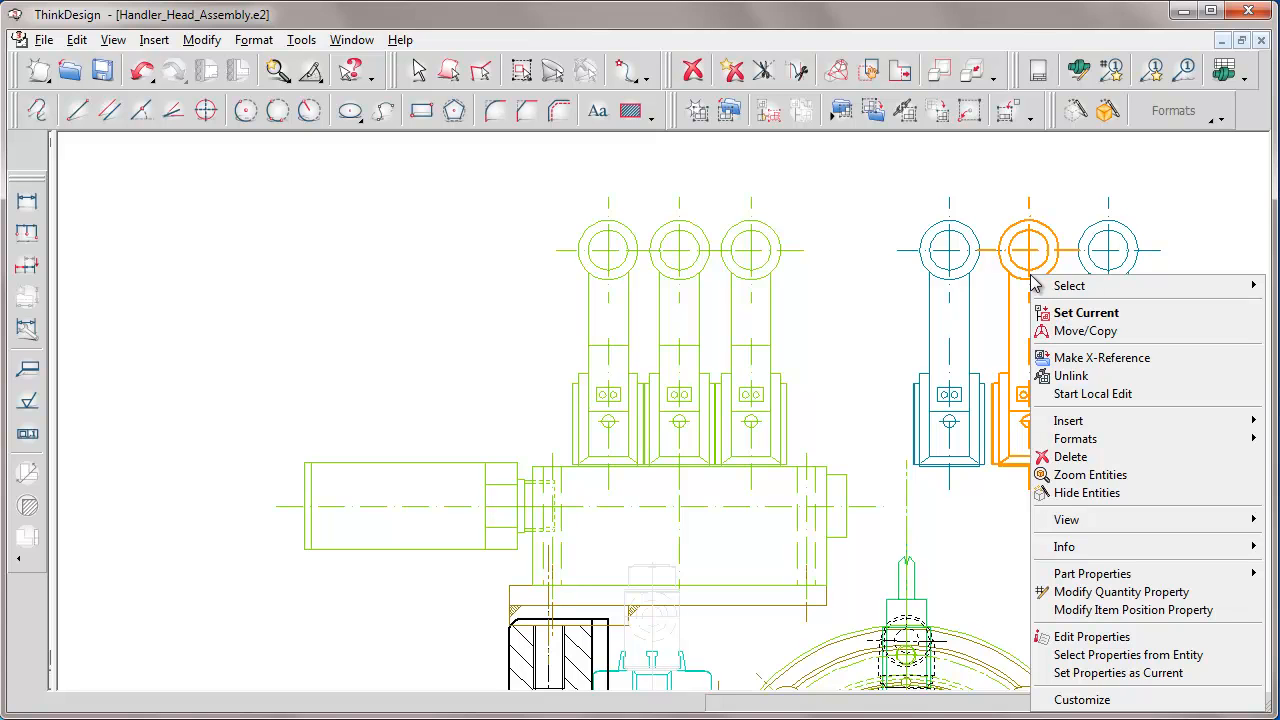
left_click(1078, 313)
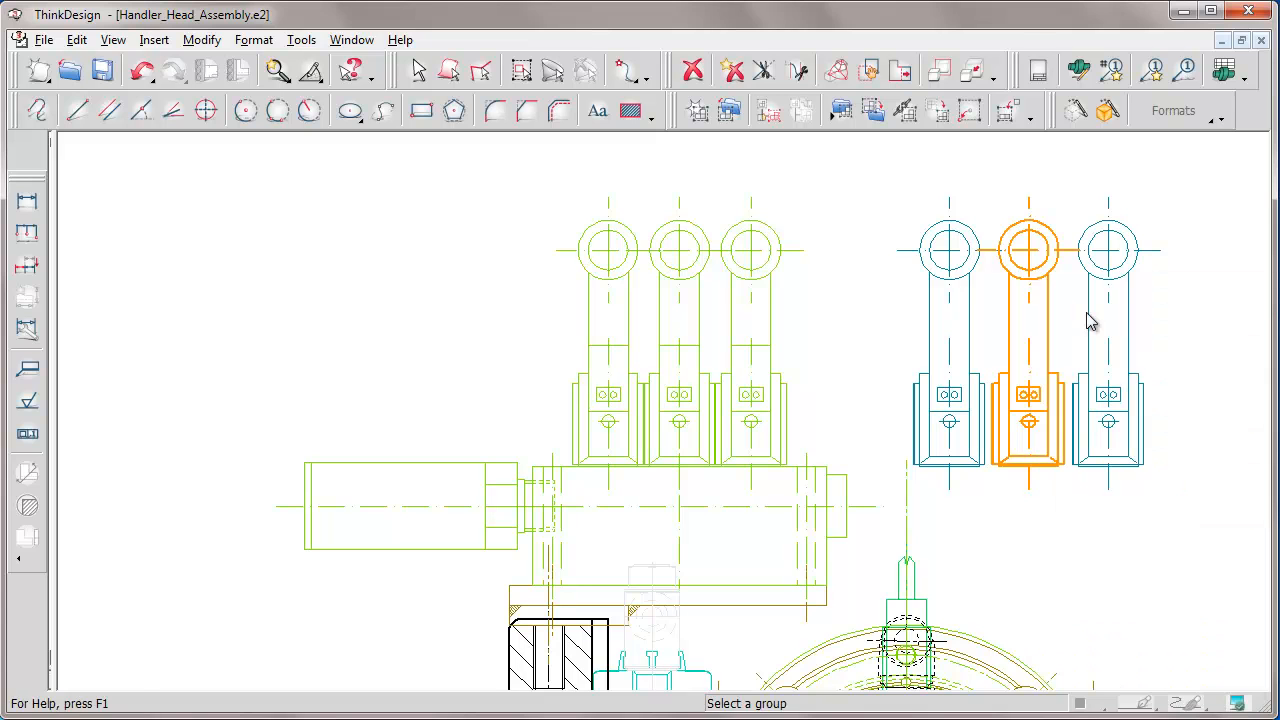
left_click(156, 41)
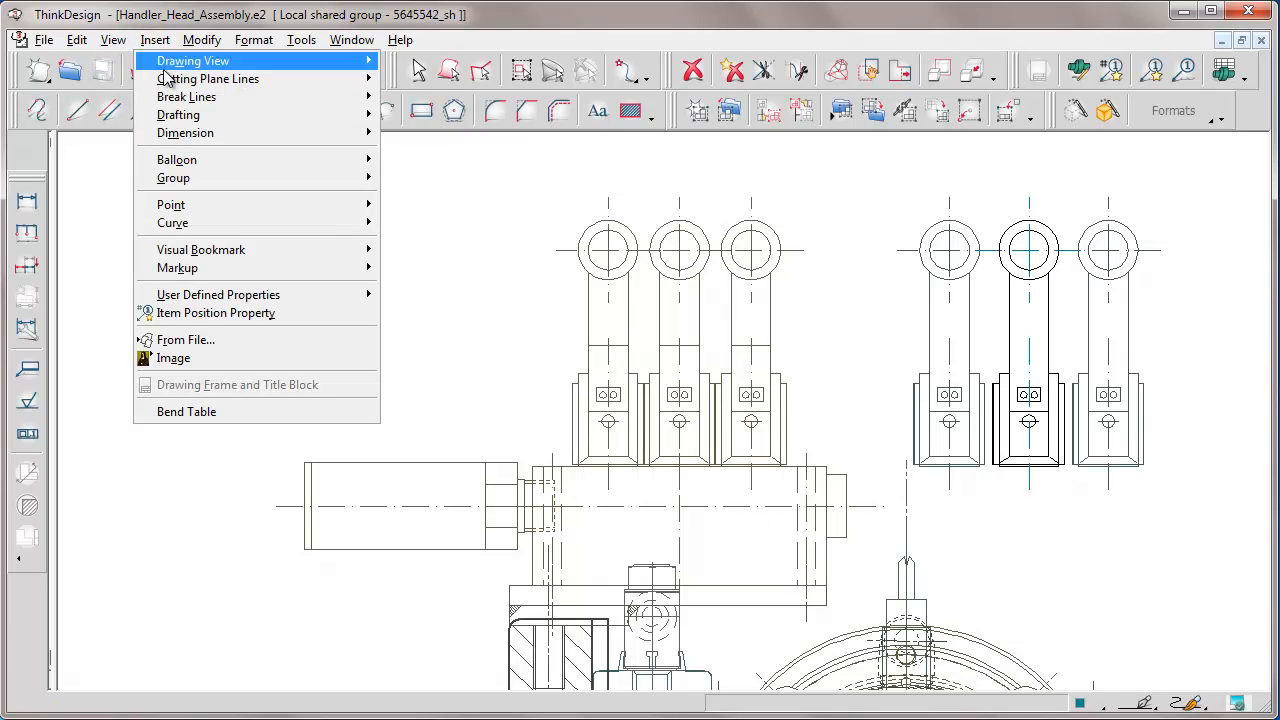
mouse_move(181, 121)
mouse_move(411, 121)
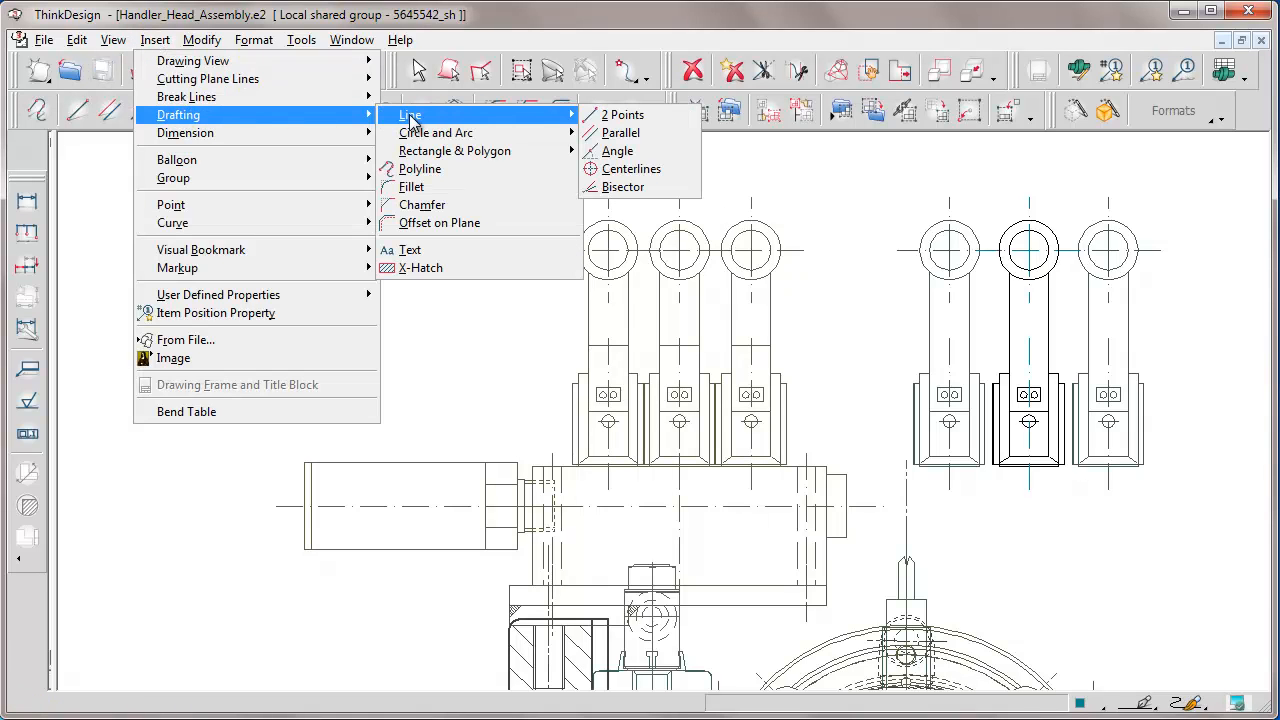
left_click(608, 116)
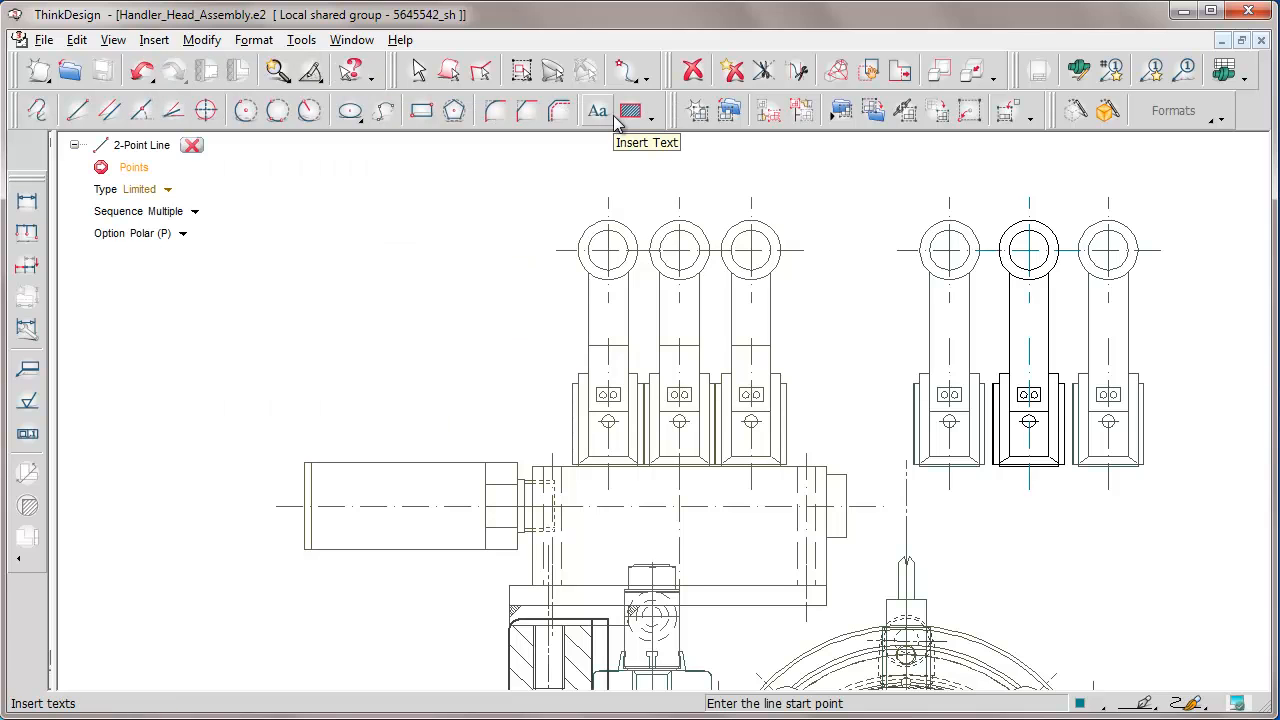
left_click(198, 215)
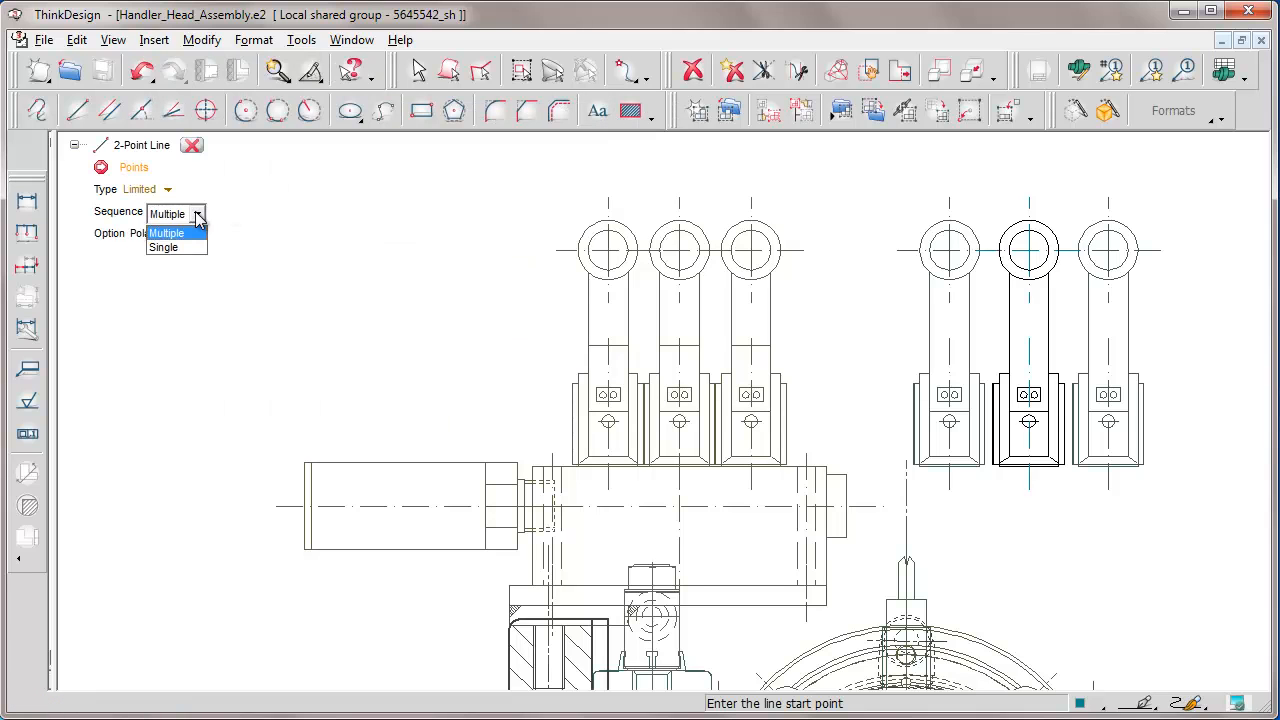
left_click(166, 233)
left_click(1008, 368)
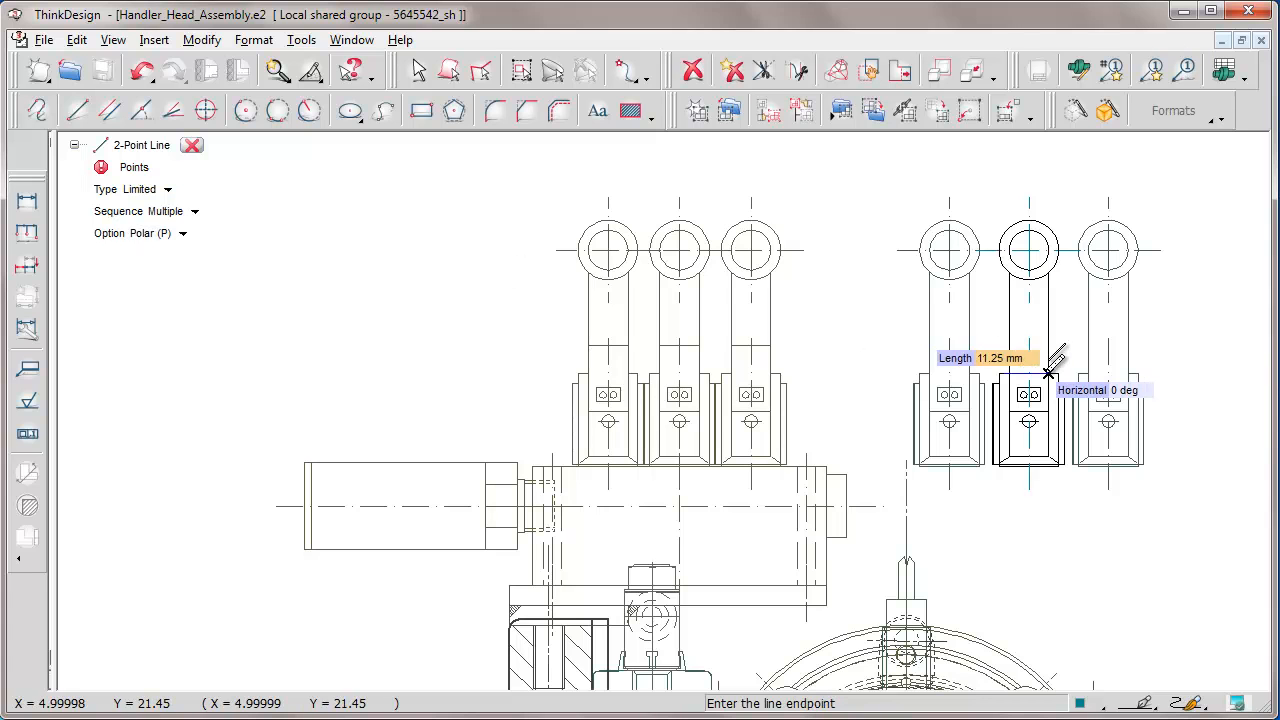
left_click(193, 145)
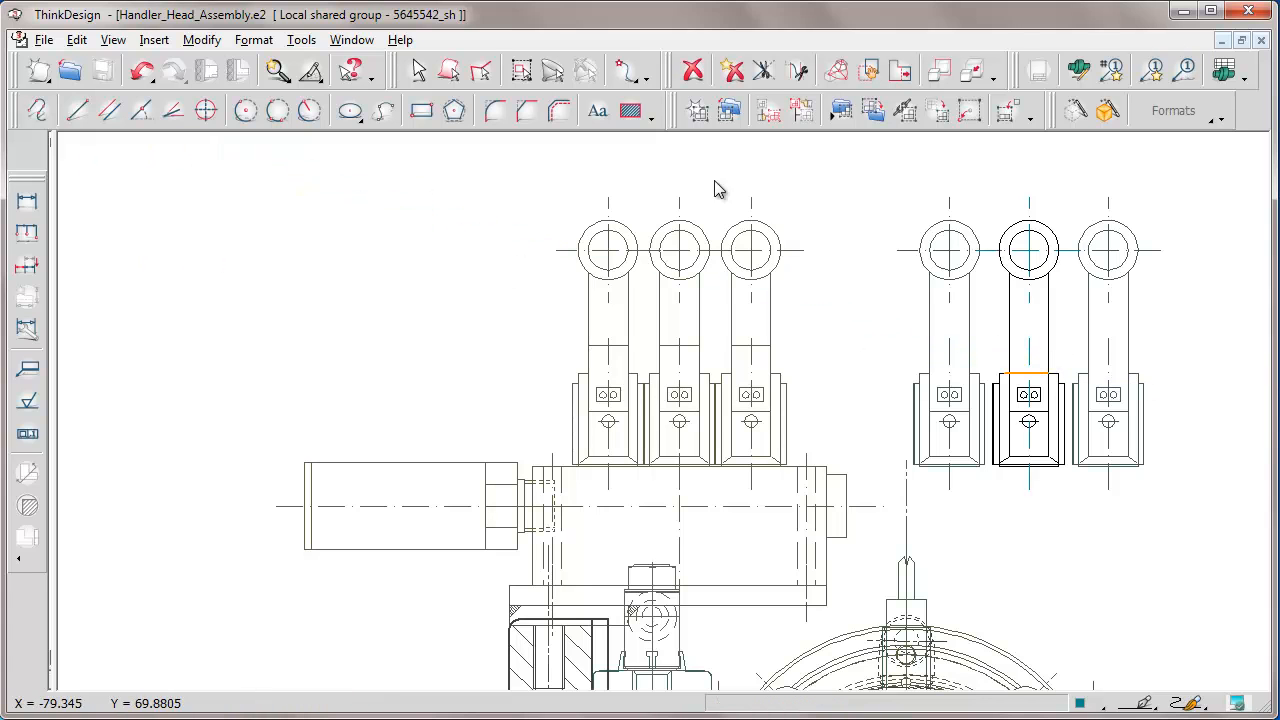
right_click(978, 206)
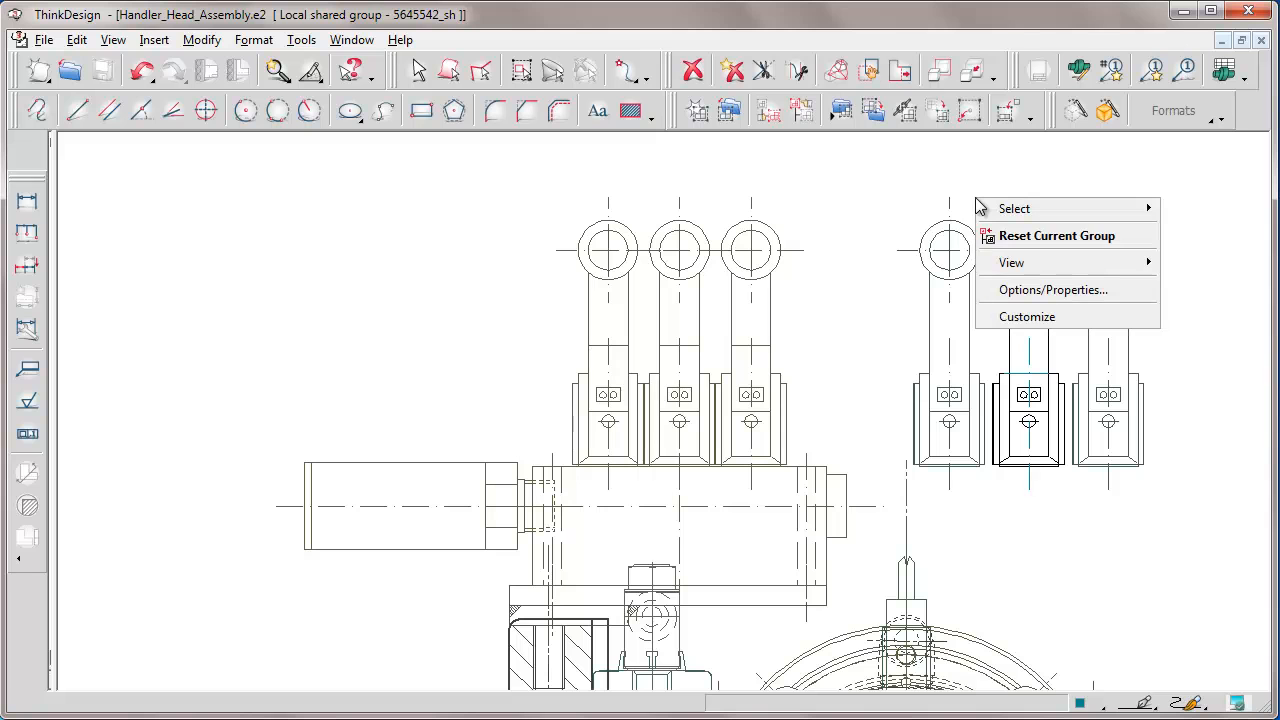
left_click(1050, 238)
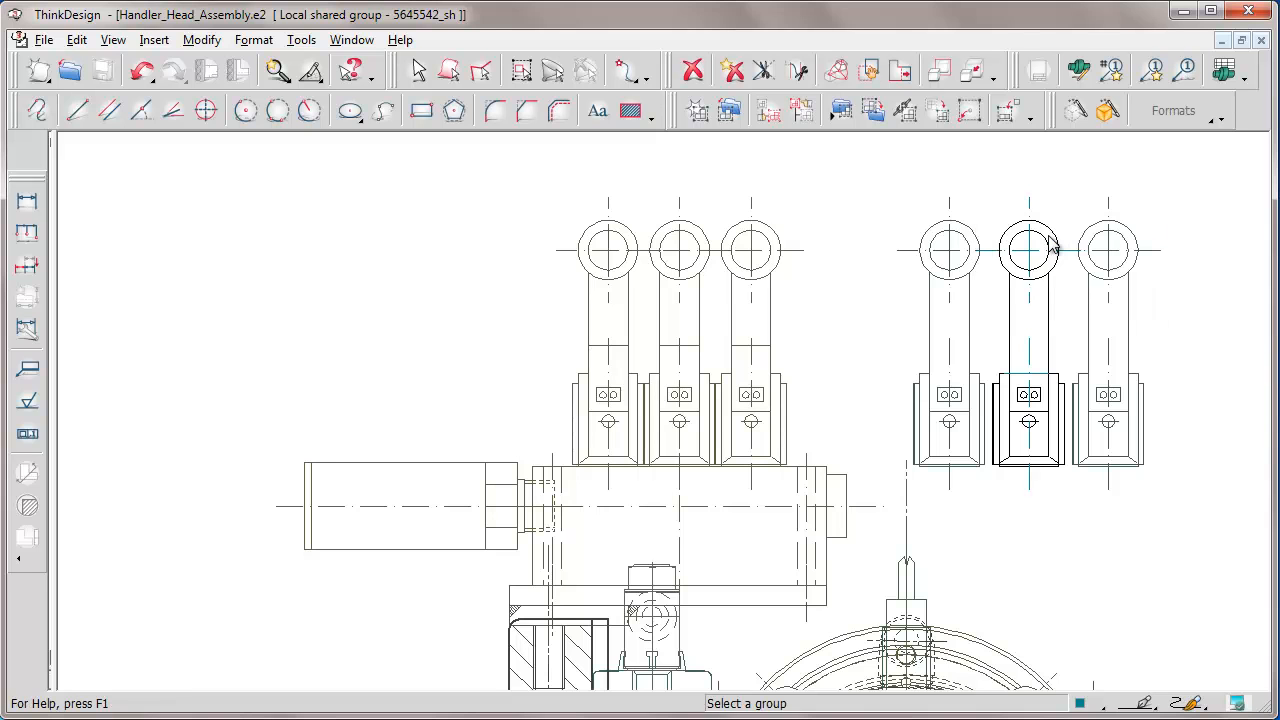
Start a local edit of the middle shared lever and delete the small rectangle and its two small circles.
right_click(1033, 280)
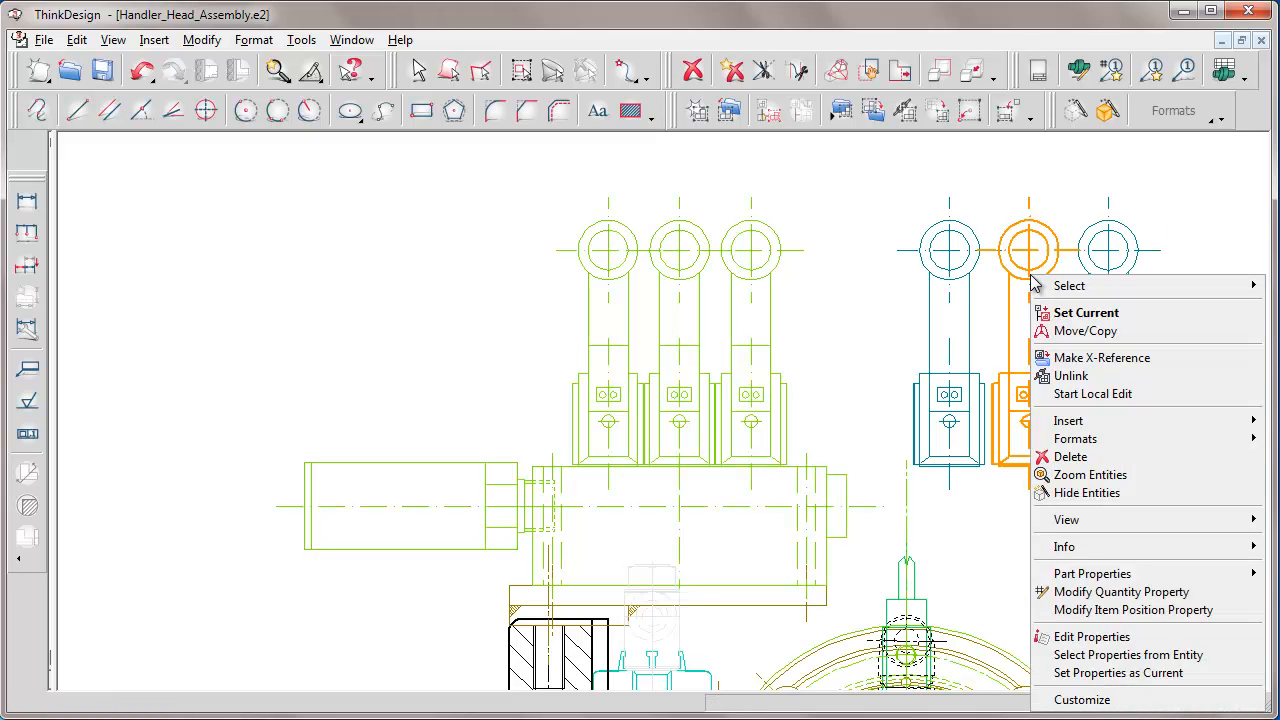
left_click(1093, 393)
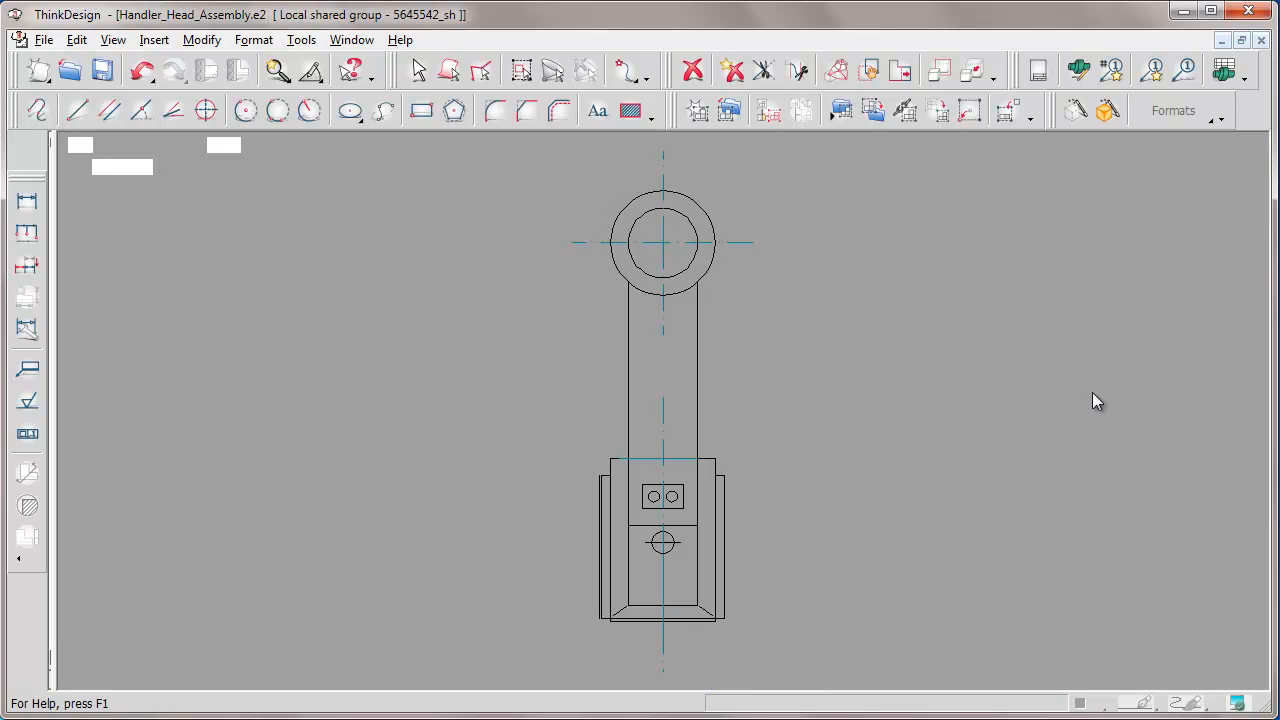
left_click(693, 72)
left_click(676, 485)
left_click(682, 494)
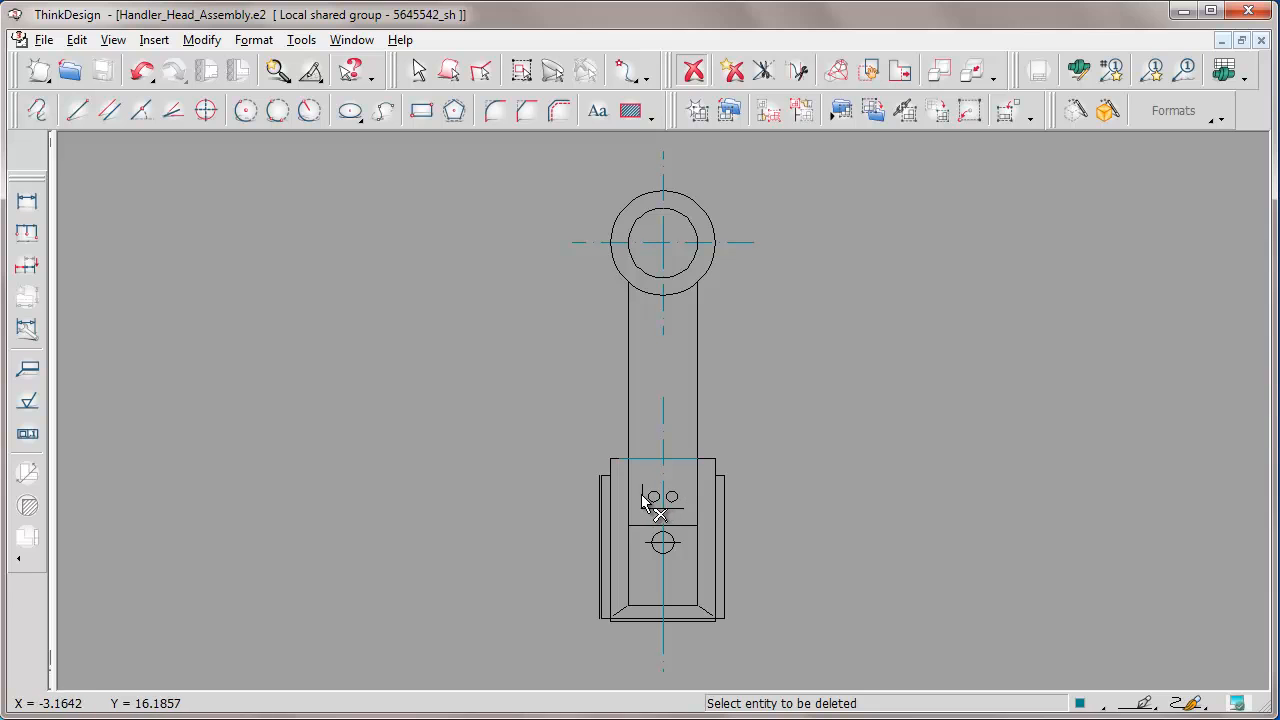
left_click(639, 497)
left_click(655, 509)
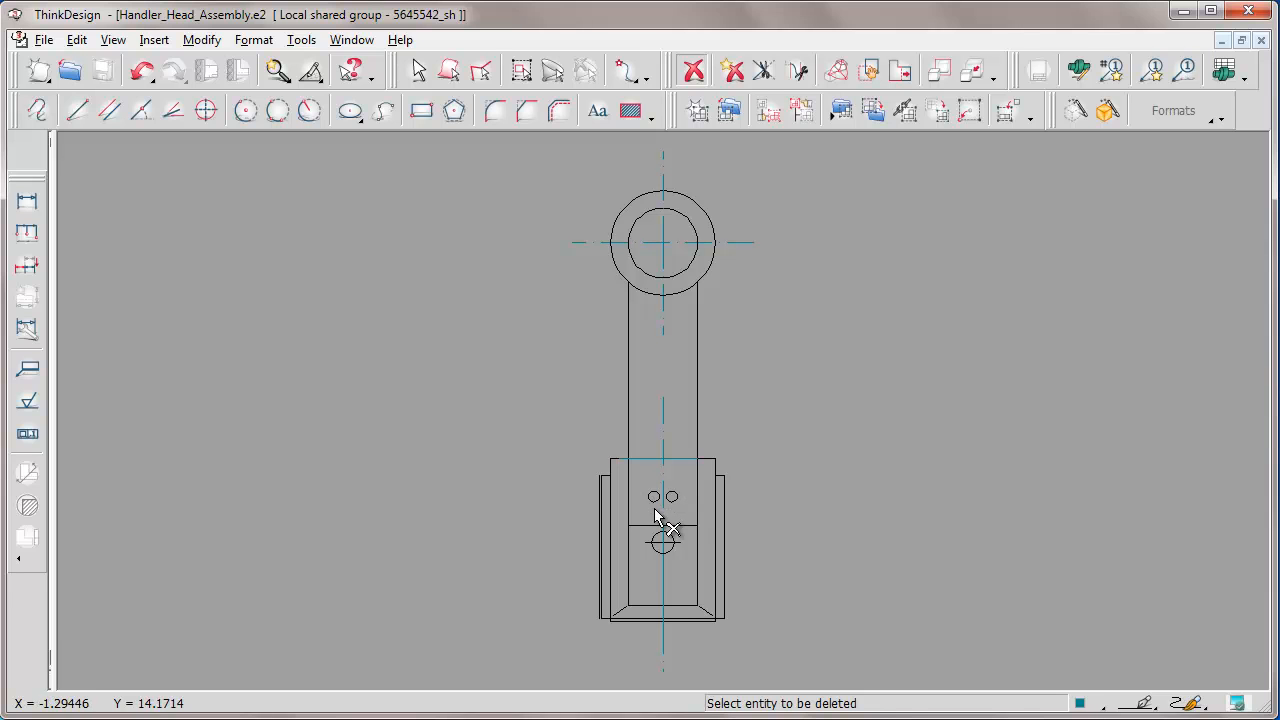
left_click(671, 497)
left_click(650, 498)
Draw a diagonal two-point line from the lower-left to the upper-right corner of the emptied area, and end the local edit.
left_click(155, 42)
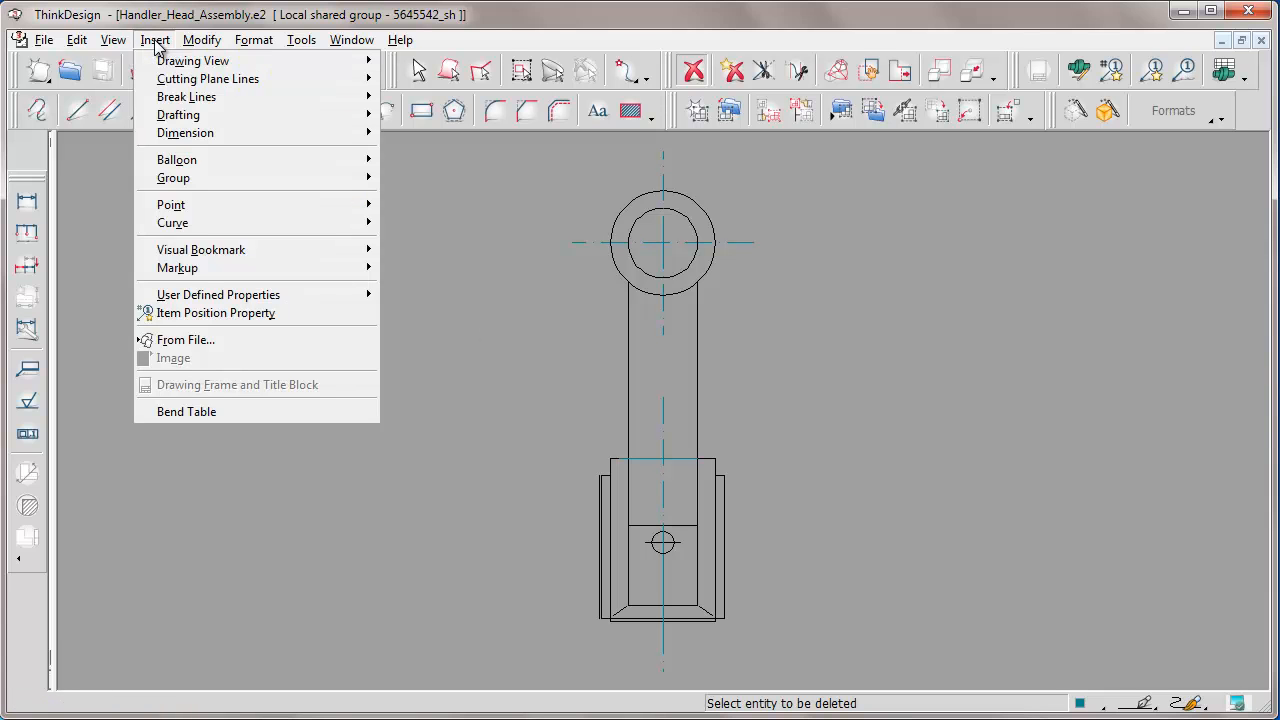
mouse_move(183, 120)
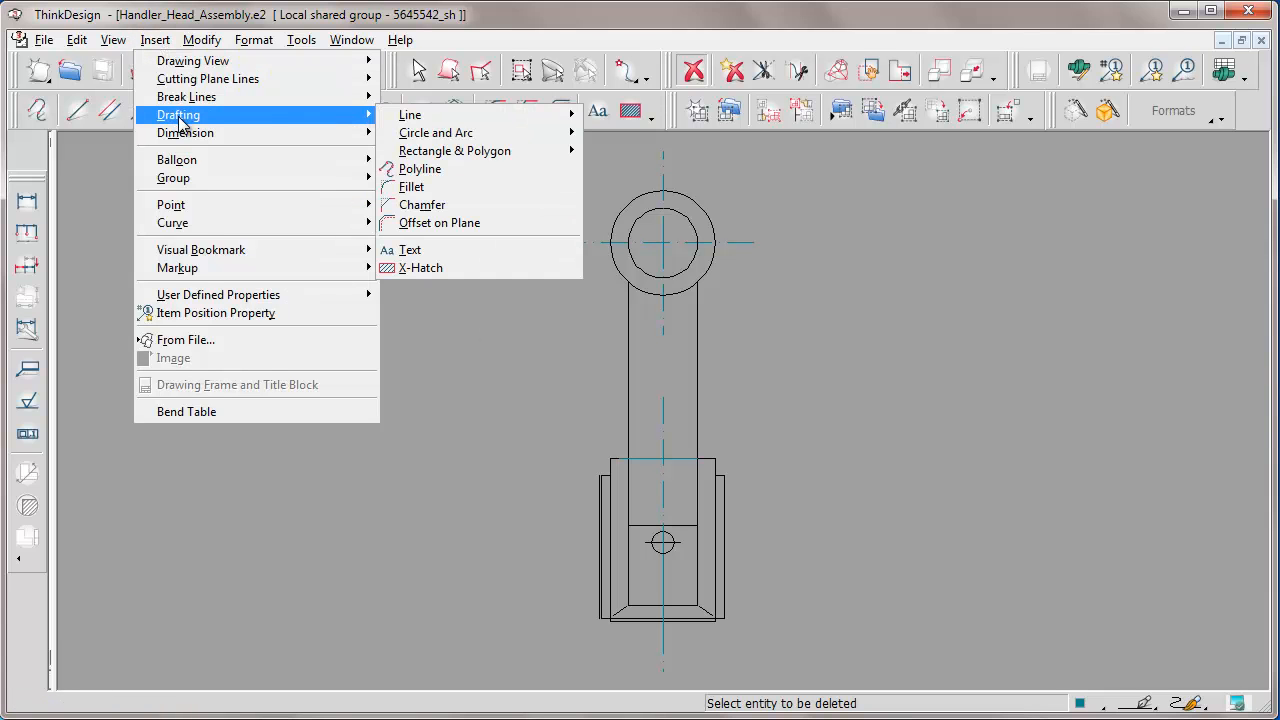
mouse_move(410, 121)
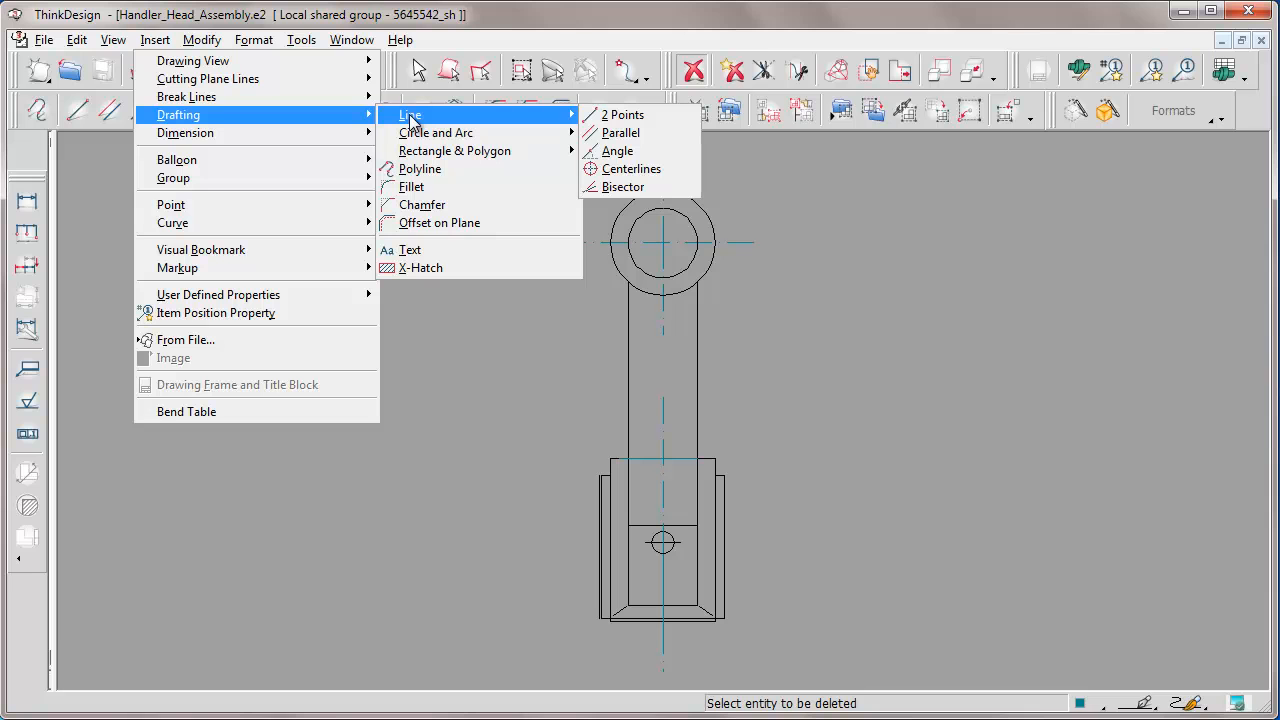
left_click(612, 115)
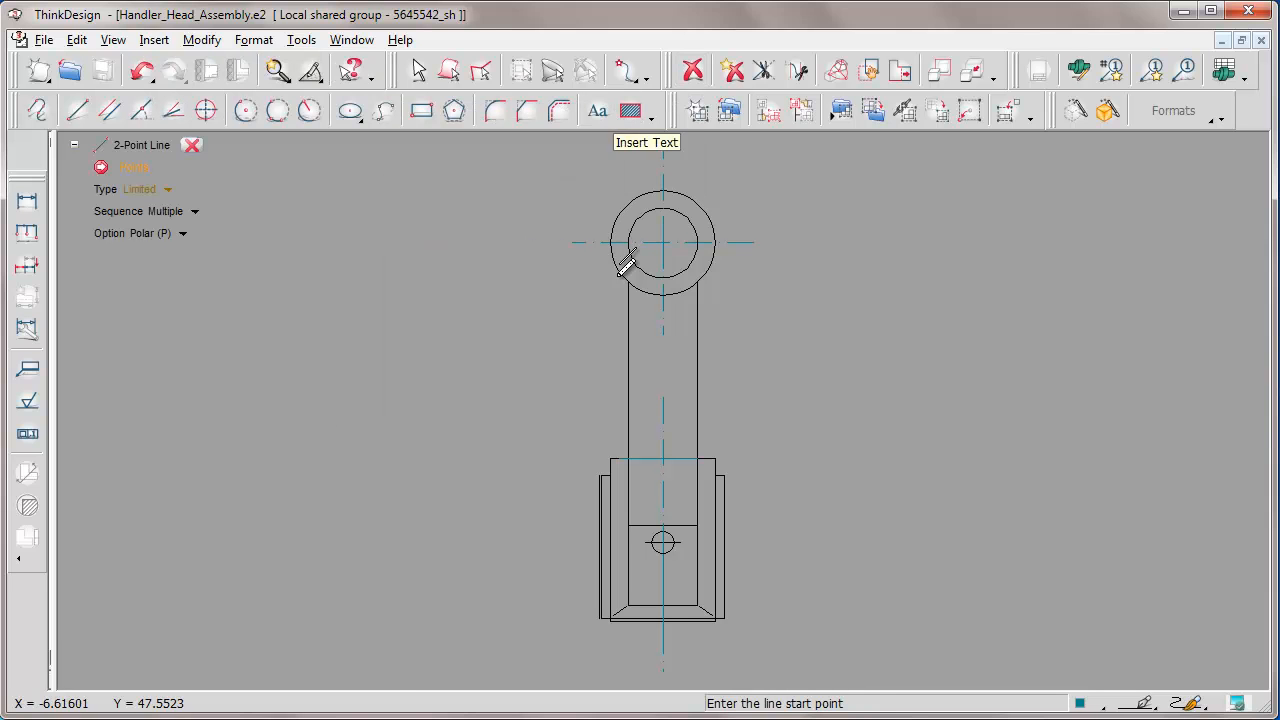
left_click(628, 523)
left_click(697, 459)
left_click(191, 145)
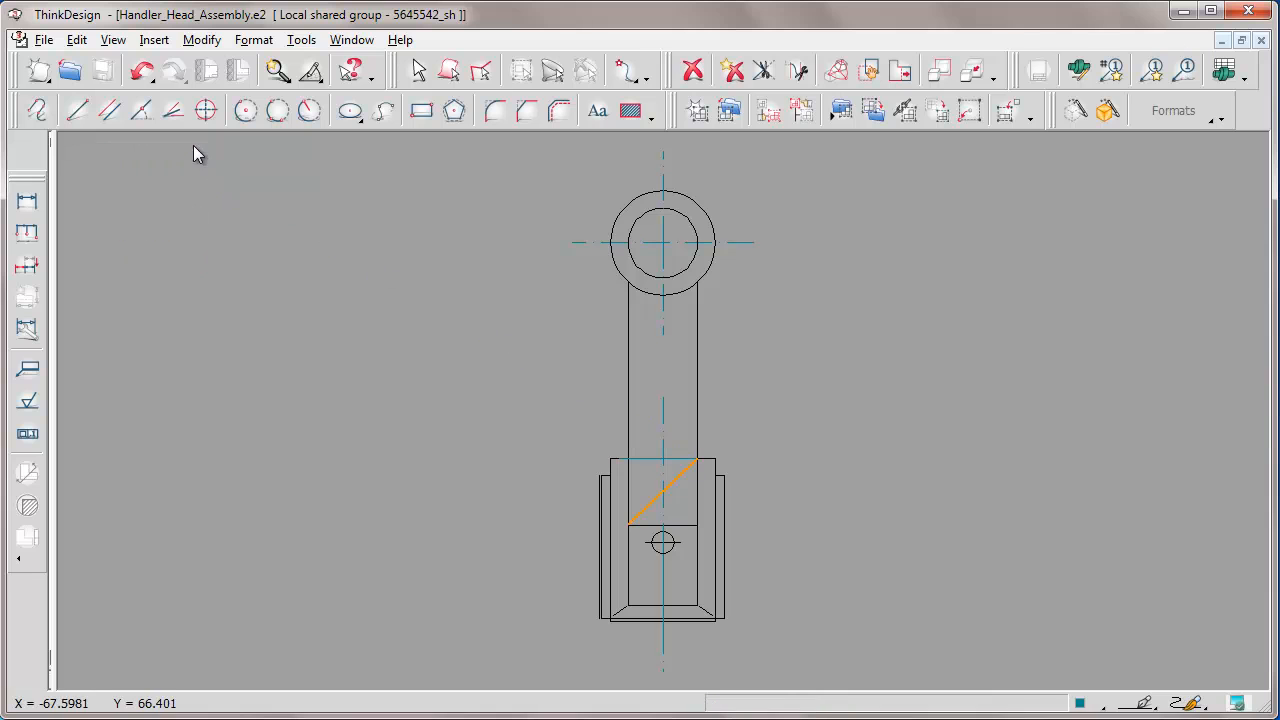
right_click(821, 223)
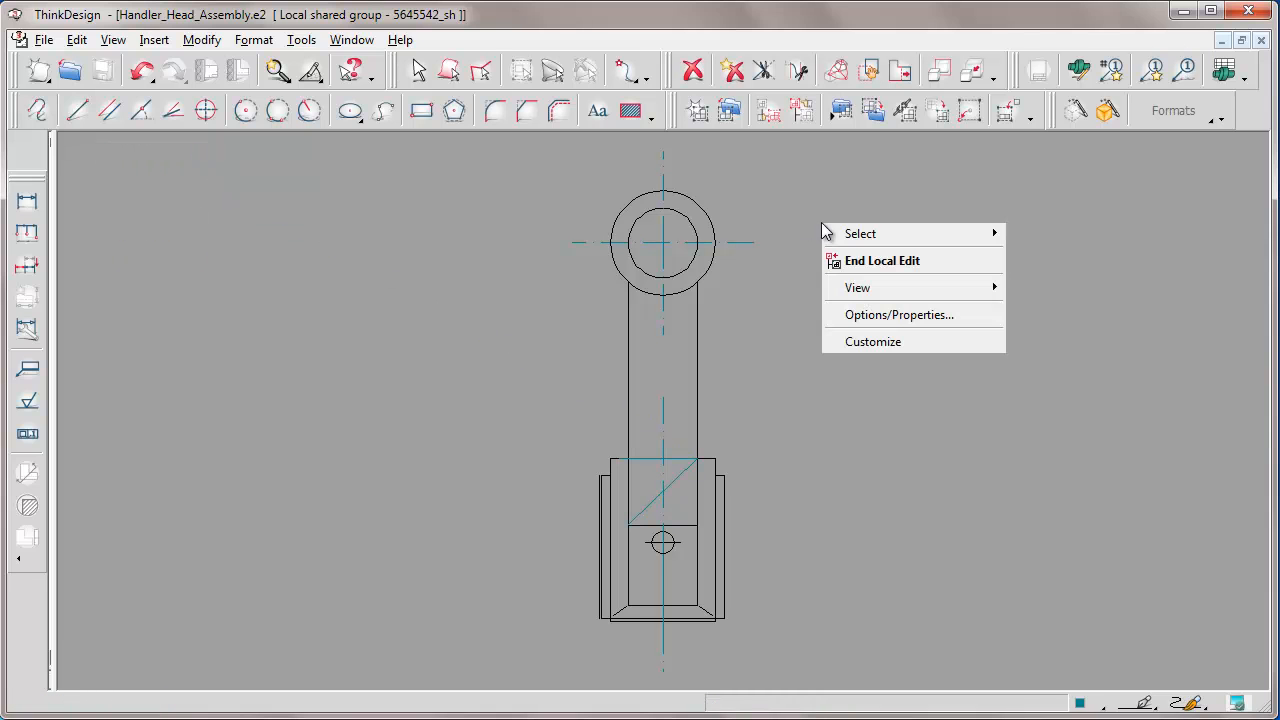
left_click(855, 260)
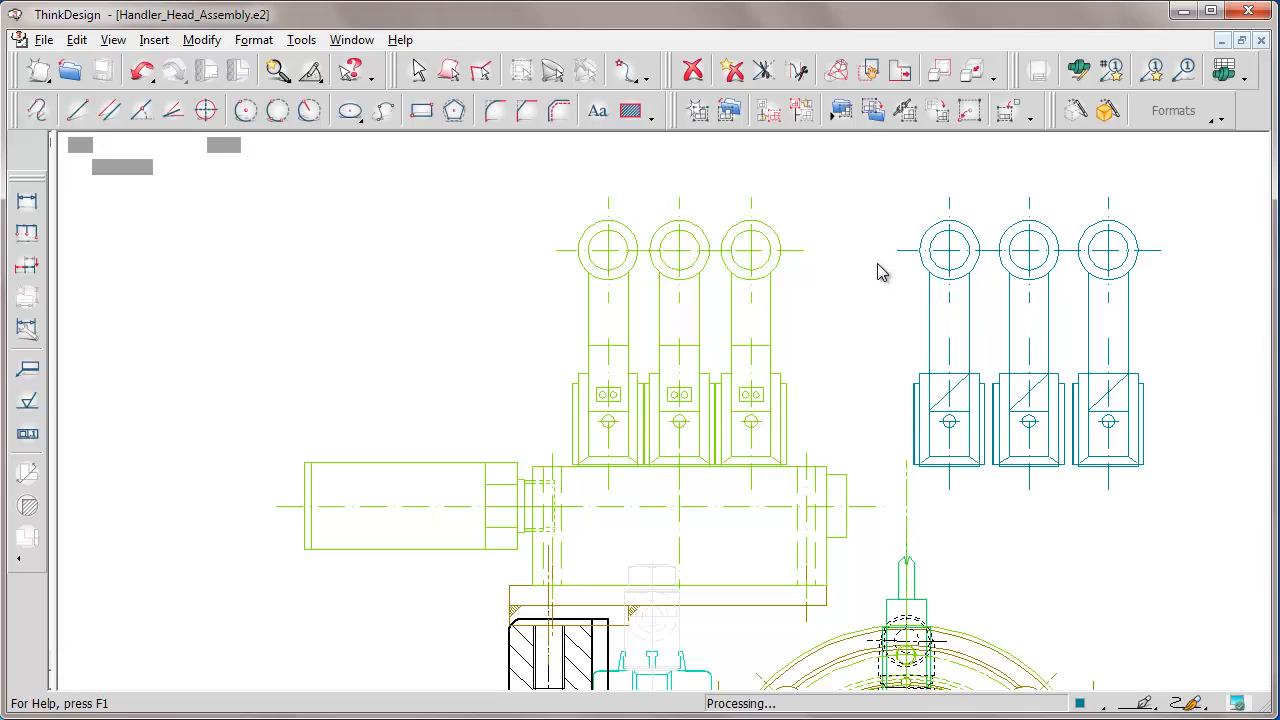
Make the third original lever's group current, delete the horizontal line across its arm, and reset the current group.
right_click(776, 272)
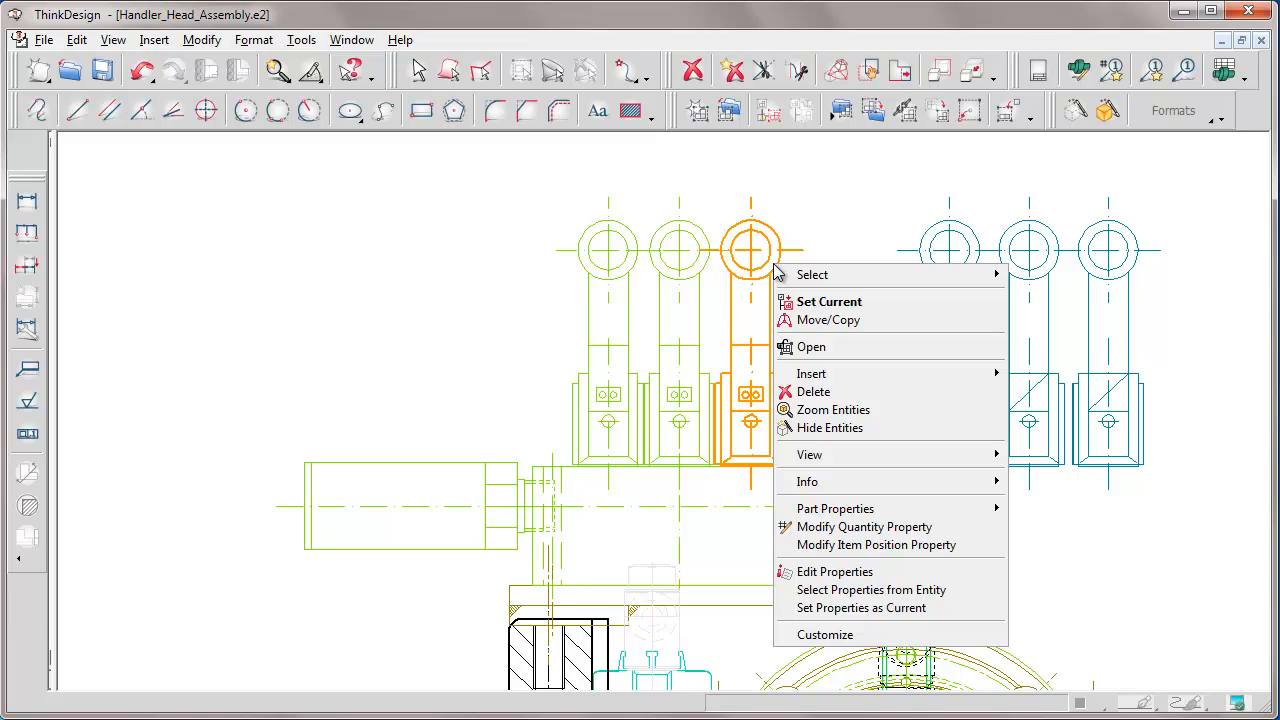
left_click(830, 303)
left_click(693, 72)
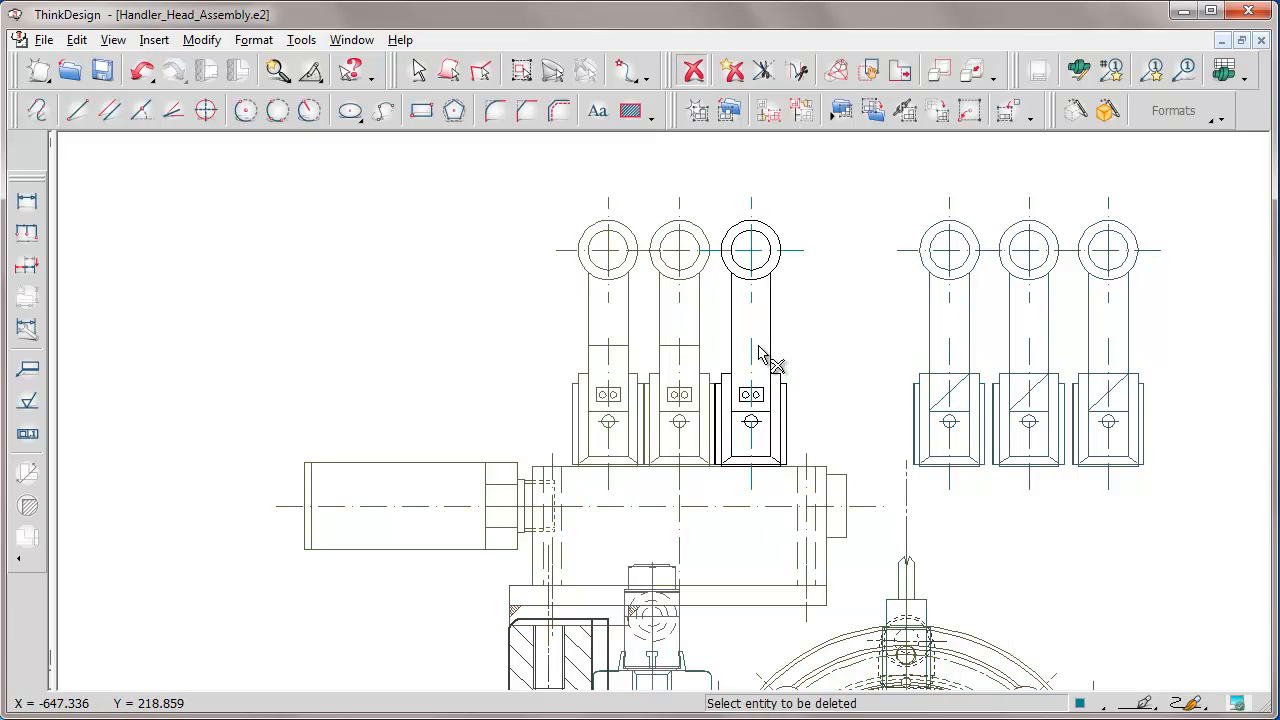
key("Escape")
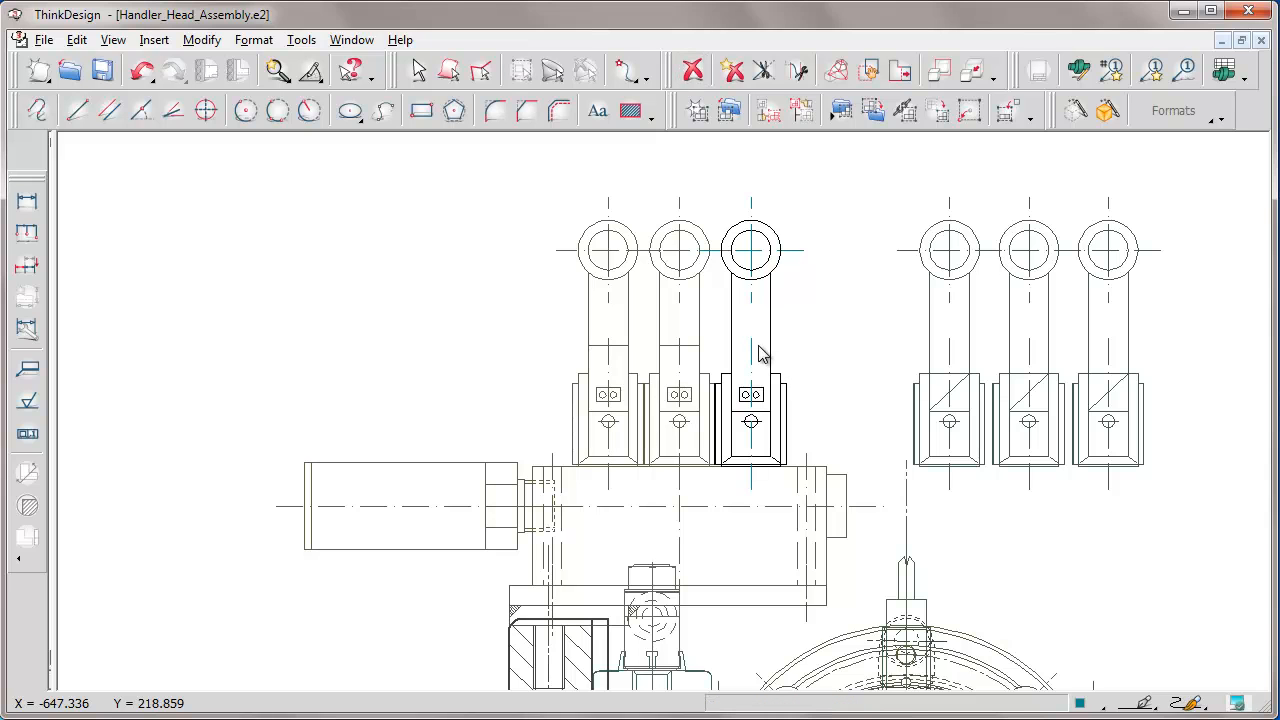
right_click(978, 205)
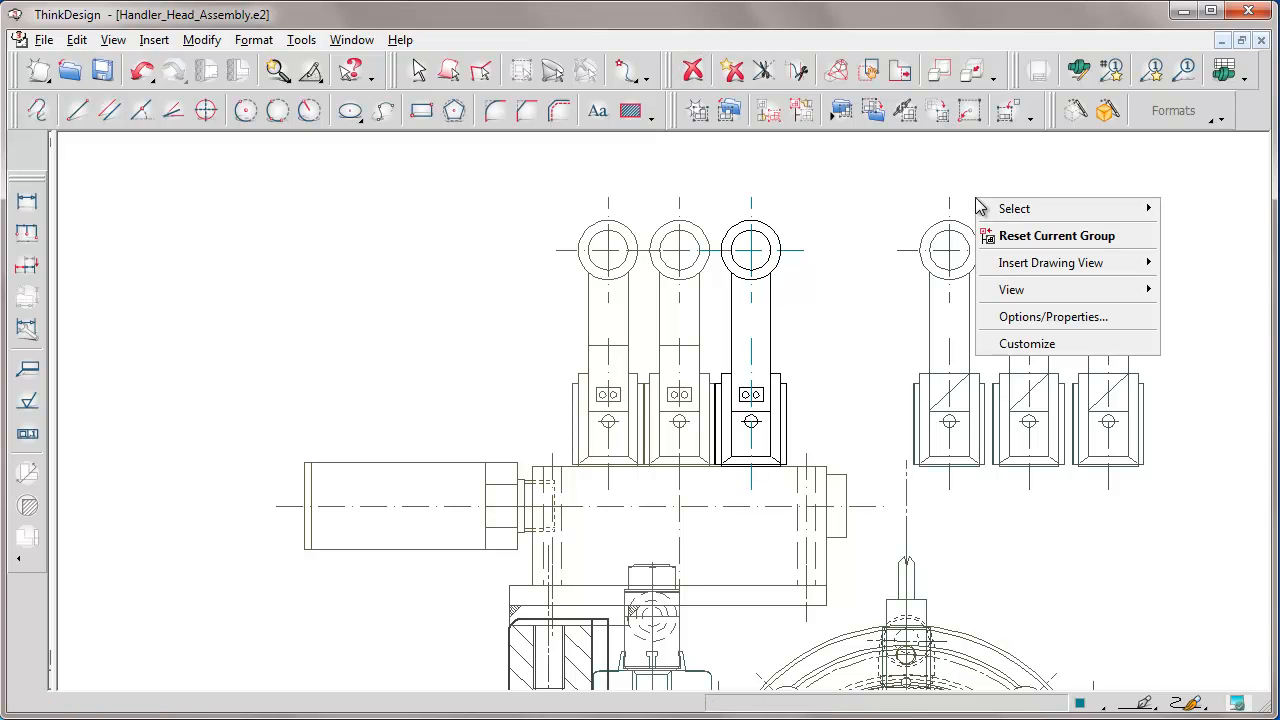
left_click(1050, 237)
Display the list of shared groups, refresh it, and delete the unused groups.
left_click_drag(52, 212, 301, 214)
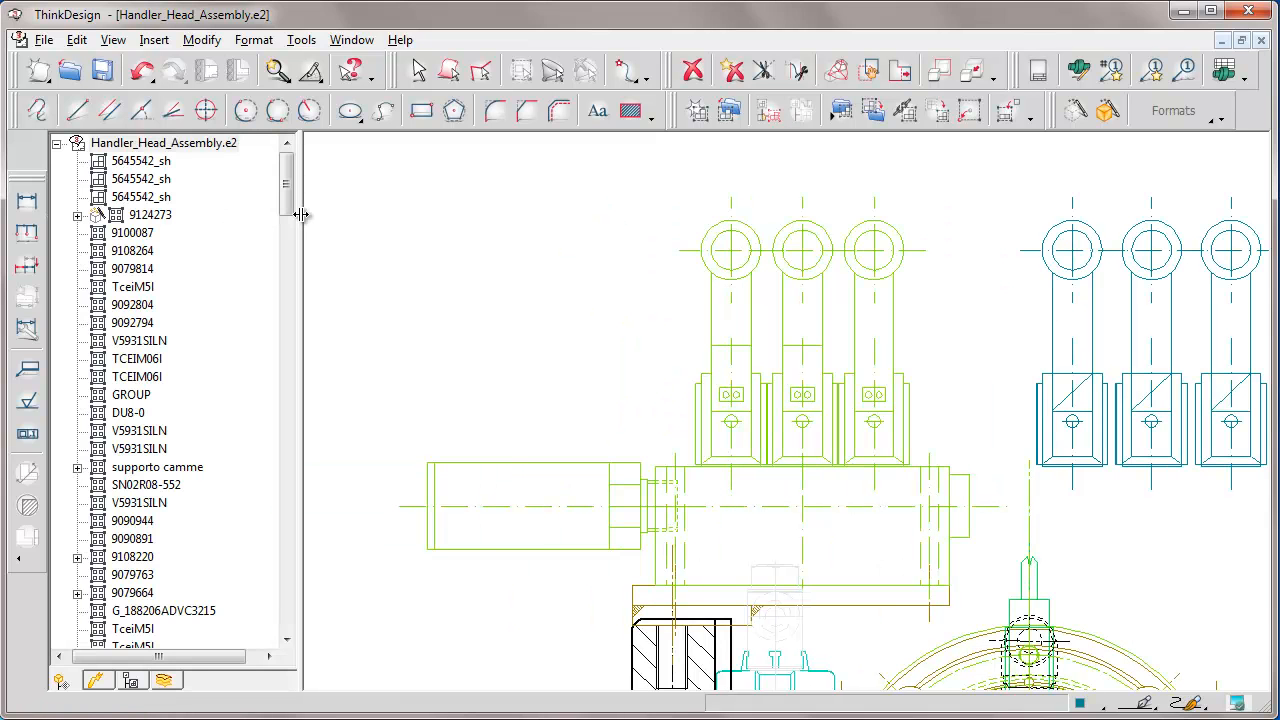
left_click(130, 680)
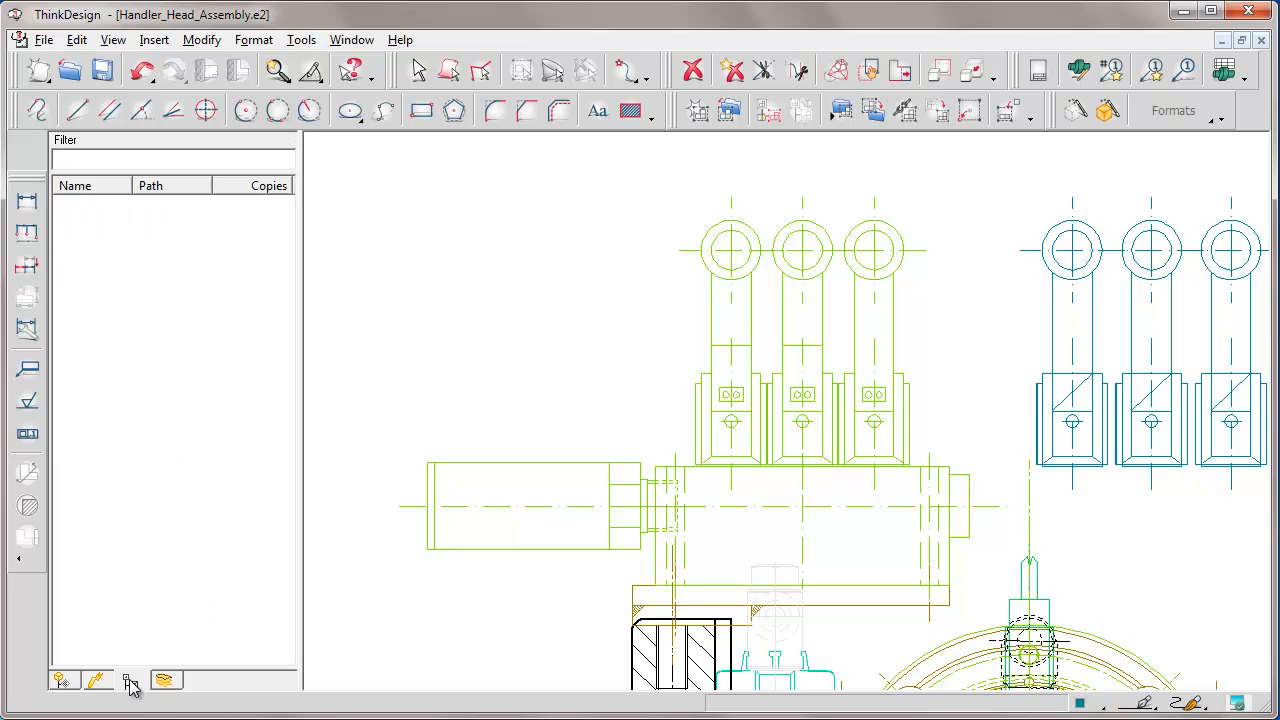
right_click(130, 236)
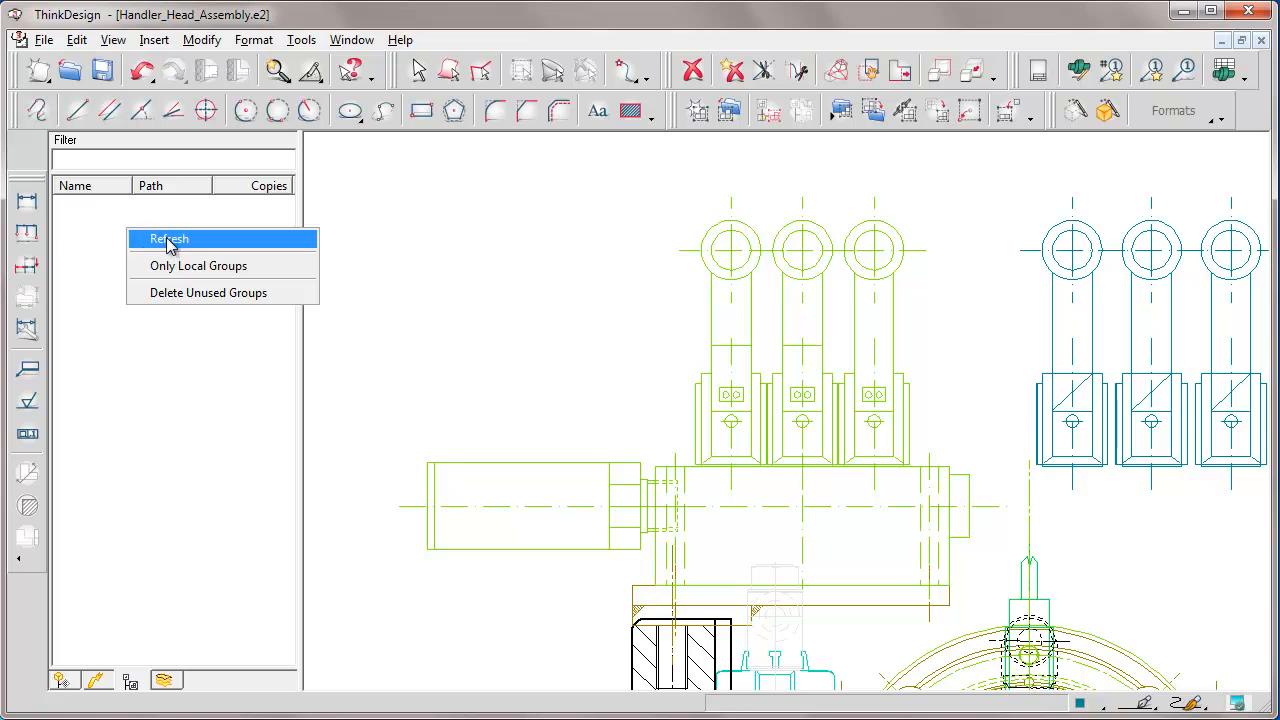
left_click(169, 240)
right_click(113, 265)
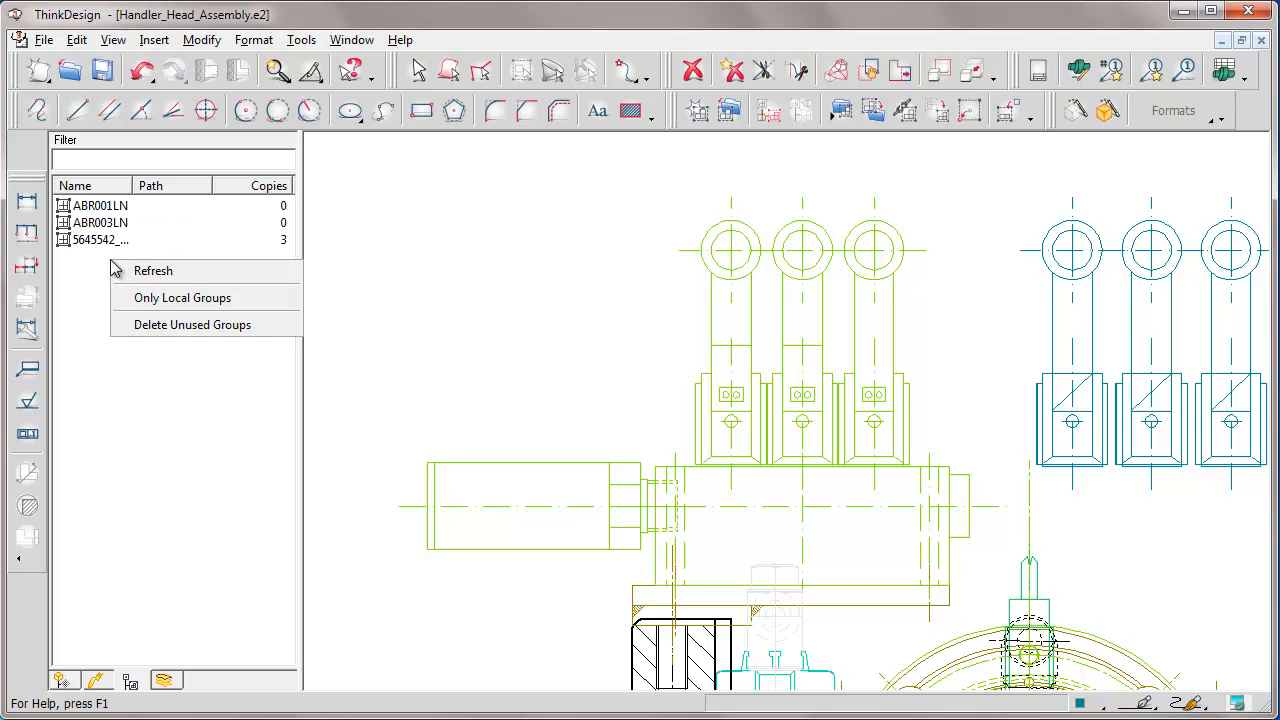
left_click(188, 327)
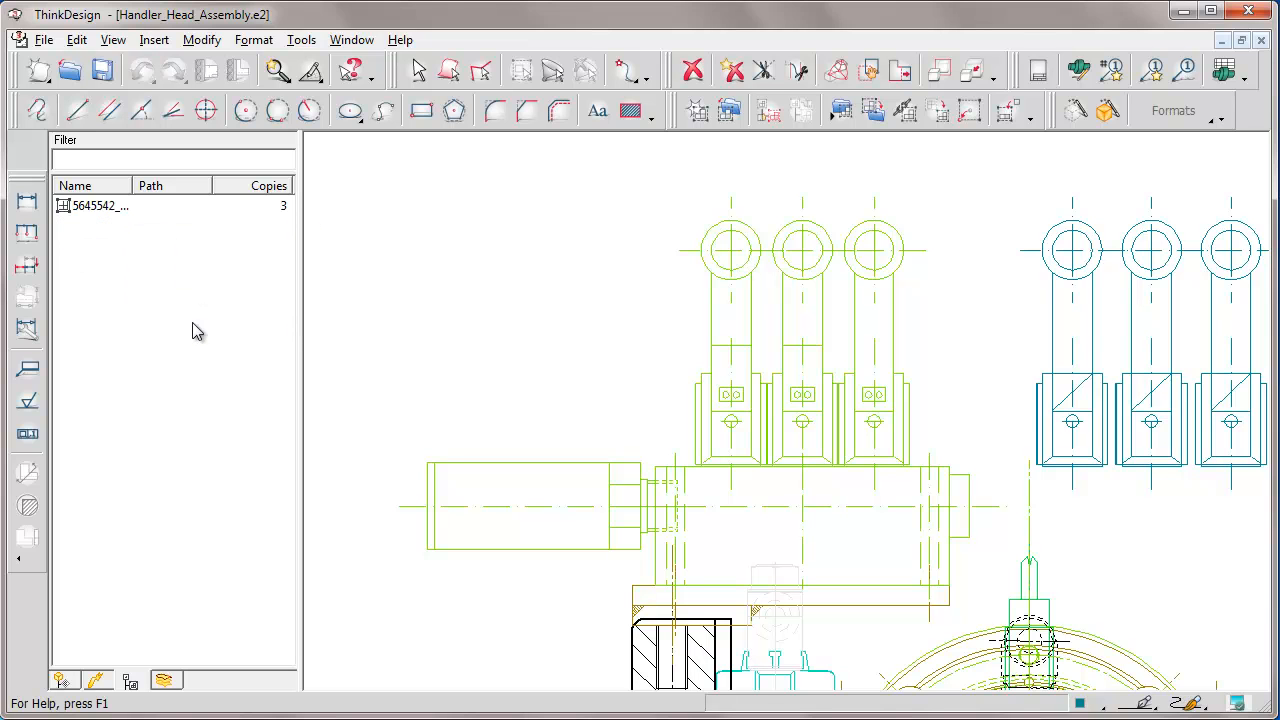
Open 5645542_sh for local editing from the shared group list, and end the local edit without changes.
right_click(90, 207)
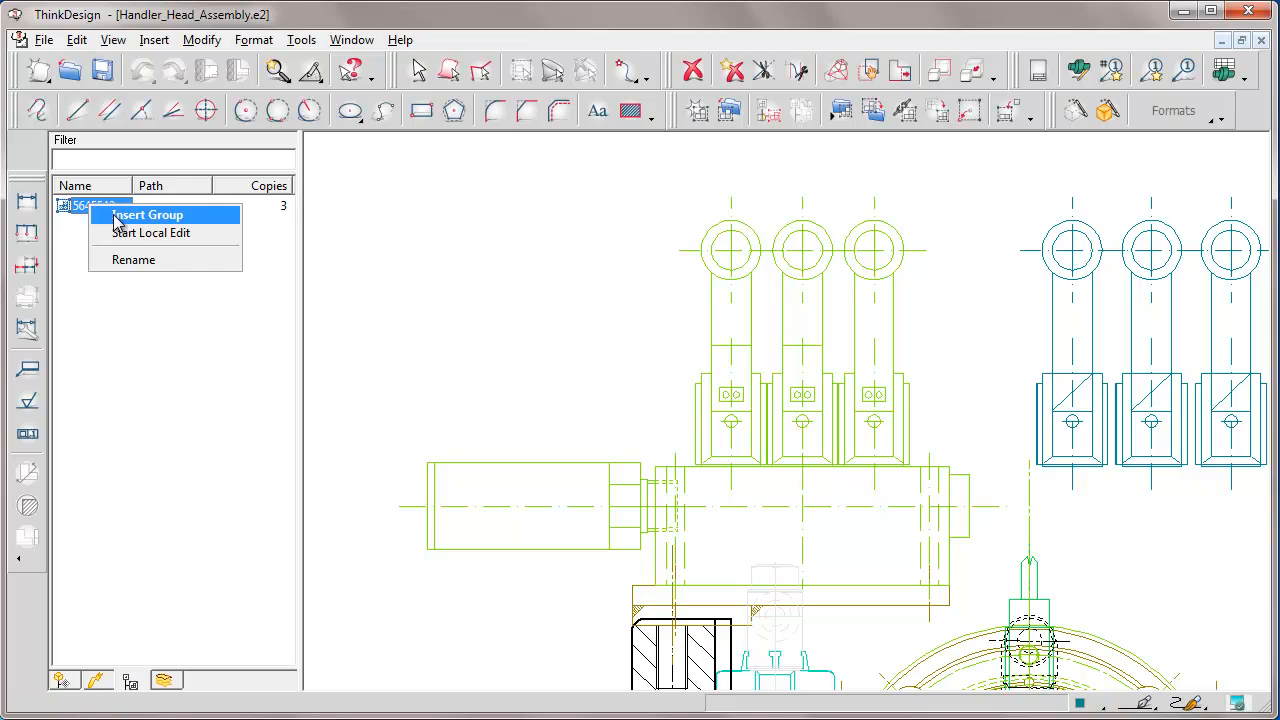
left_click(155, 236)
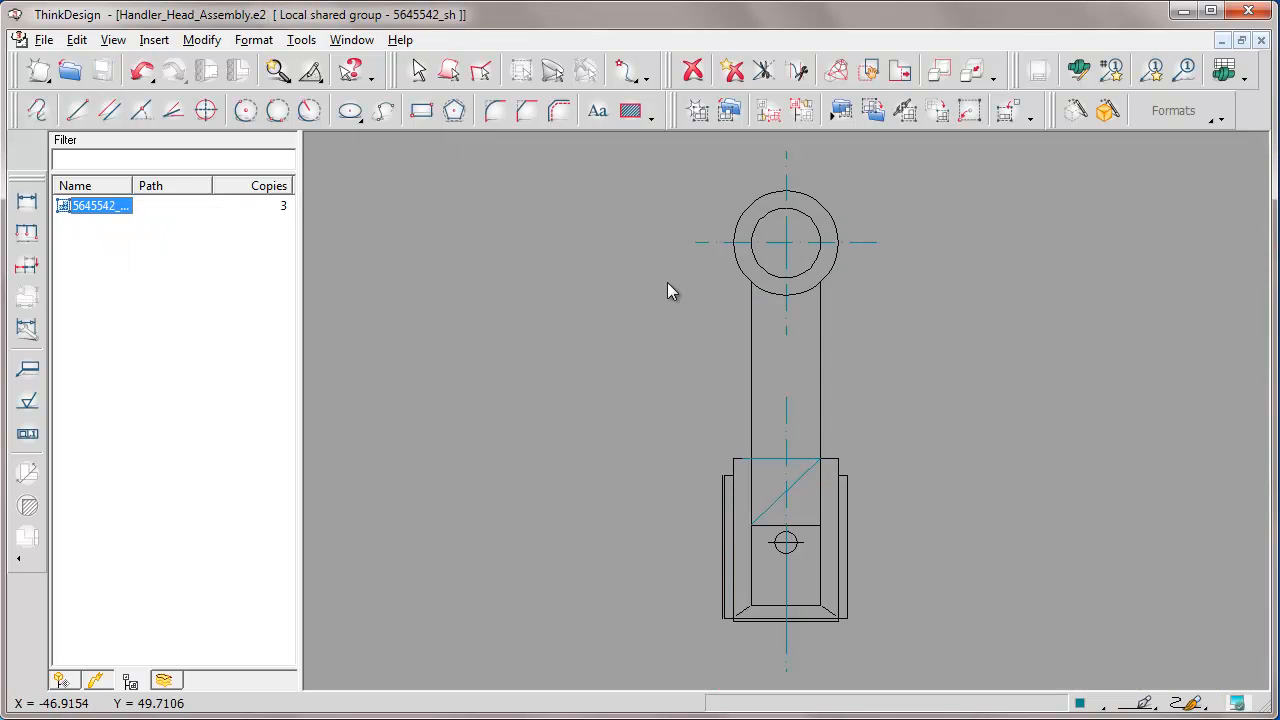
right_click(927, 310)
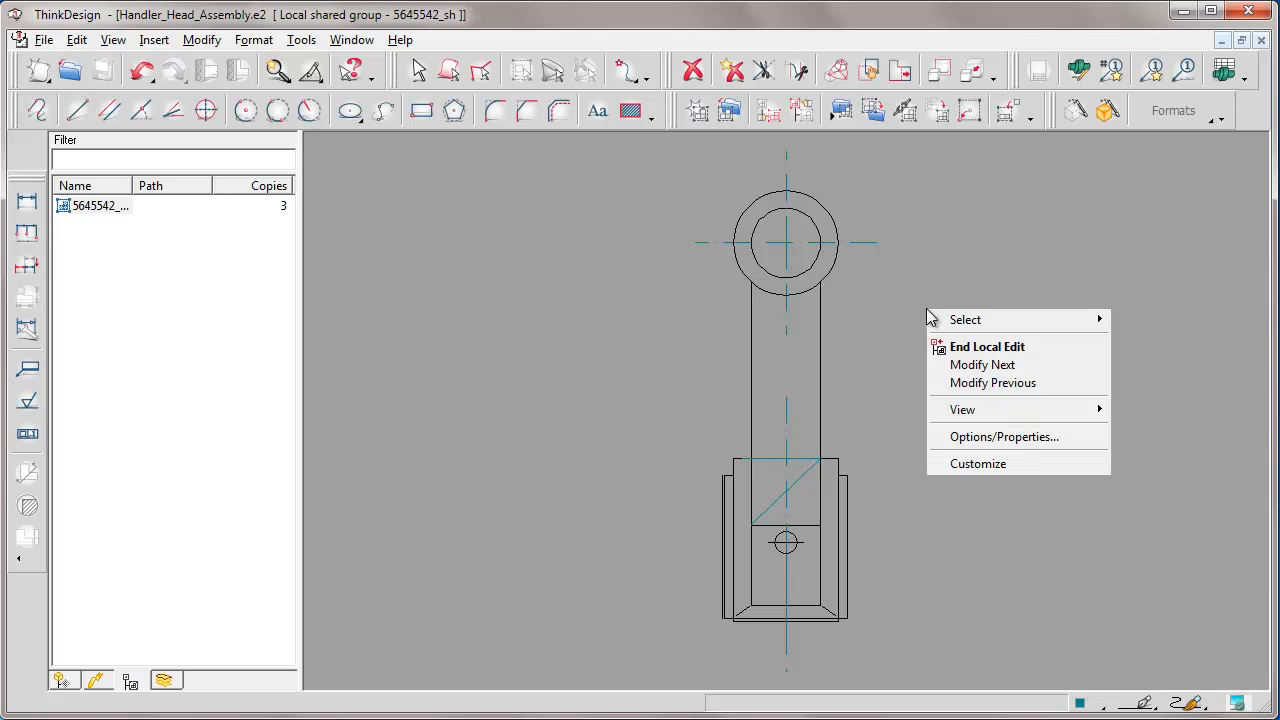
left_click(982, 349)
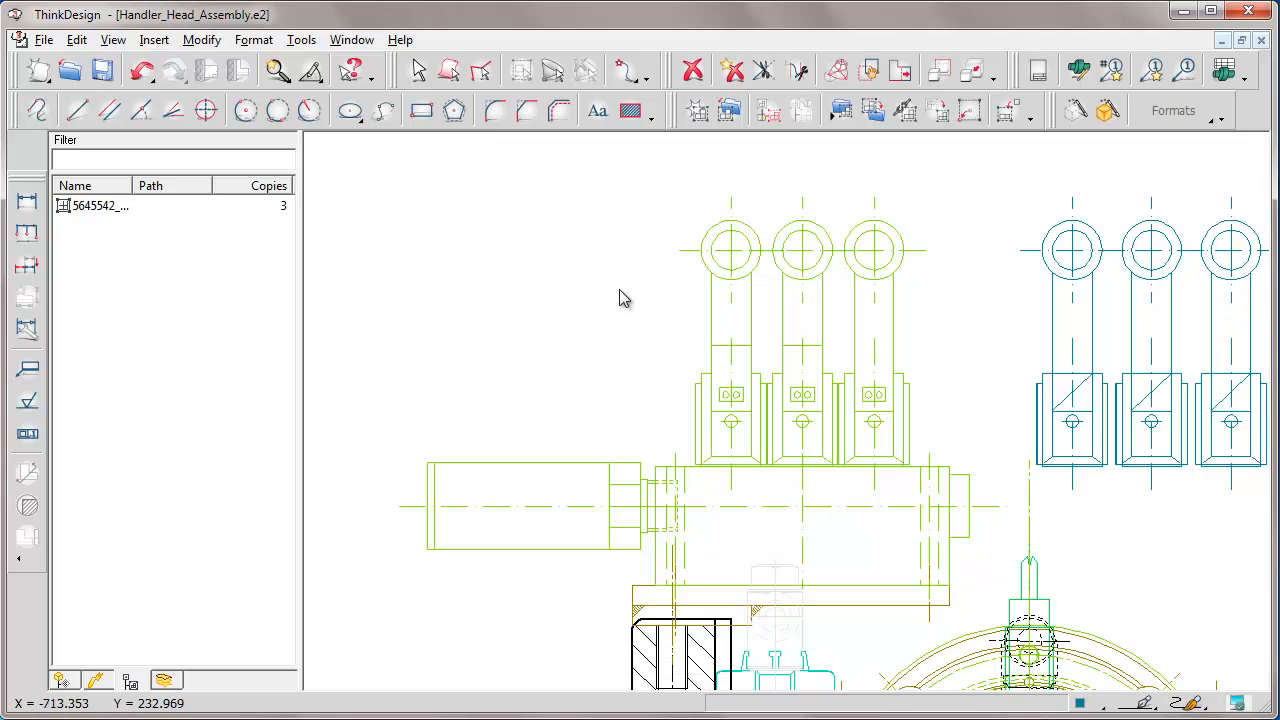
Insert another instance of 5645542_sh rotated 45 degrees at scale 0.5 in the empty area above the horizontal cylinder.
right_click(91, 209)
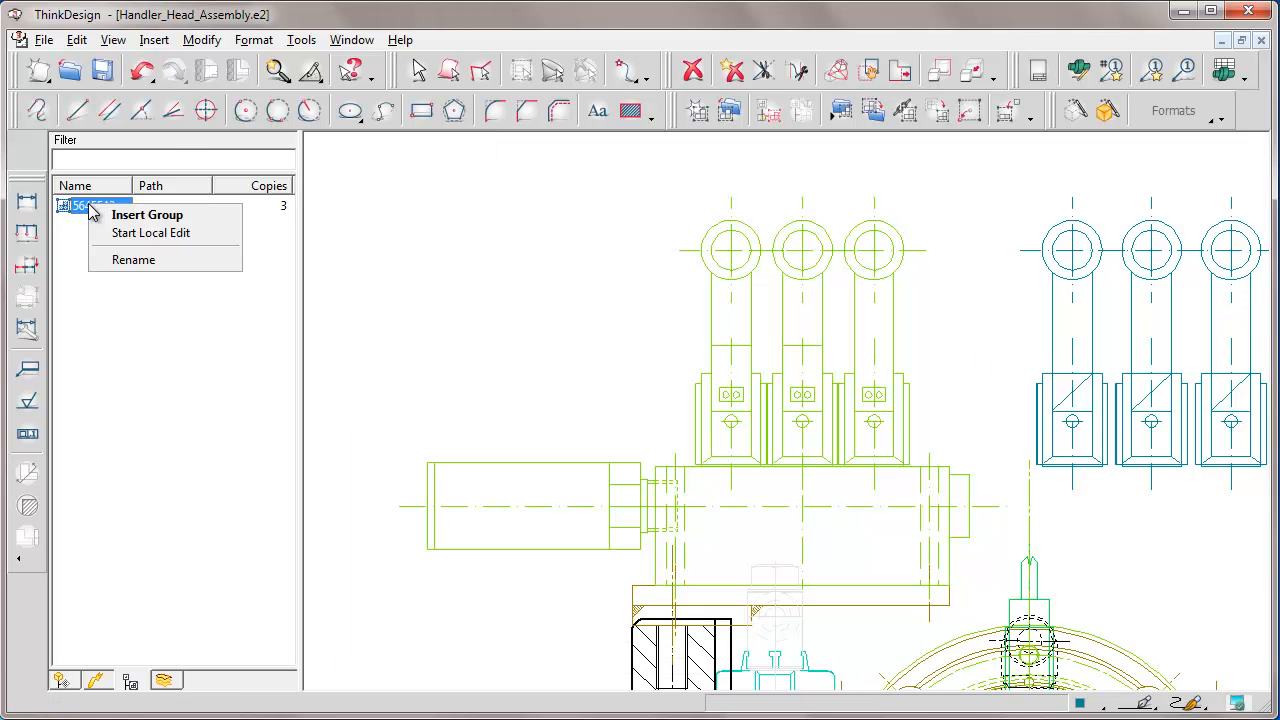
left_click(148, 216)
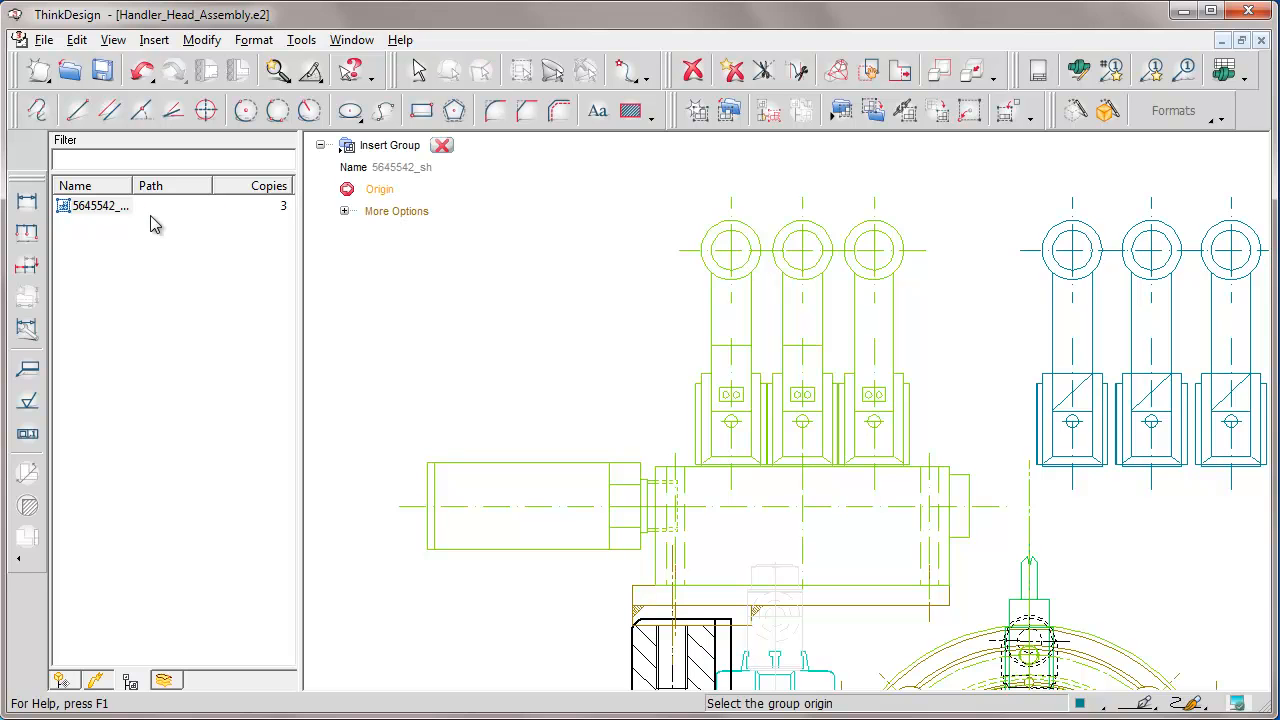
left_click(344, 211)
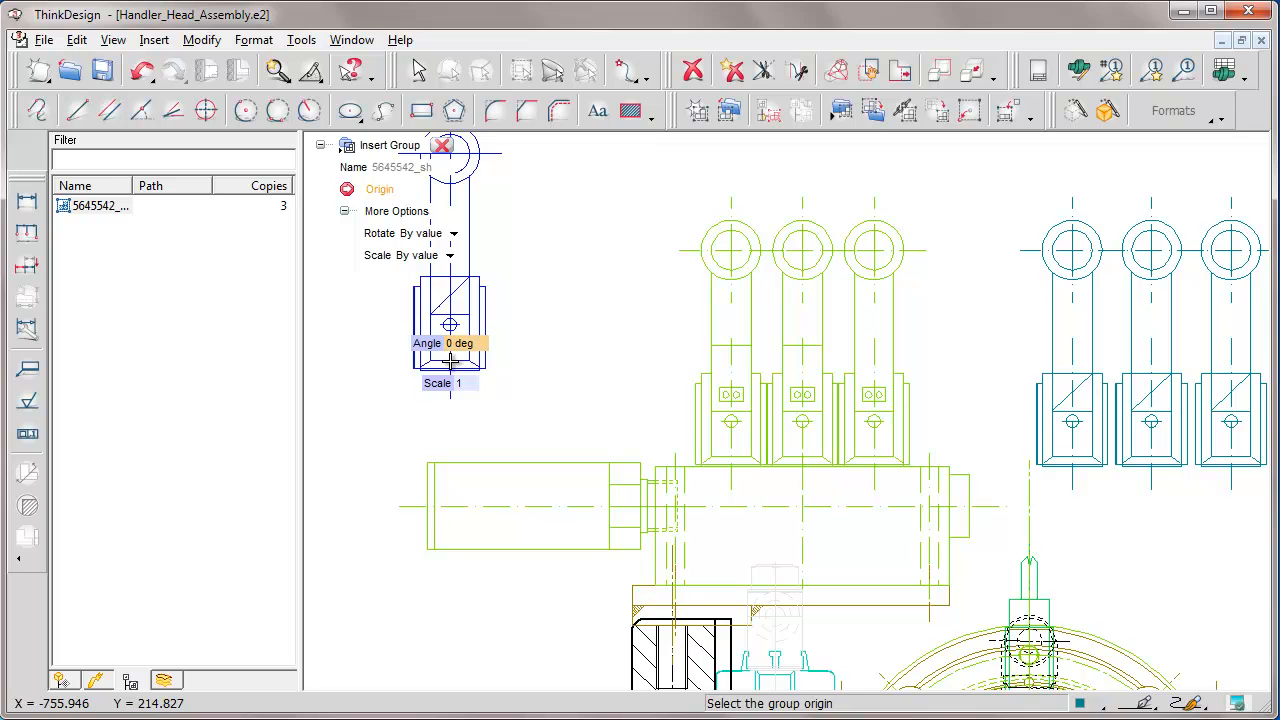
type("45")
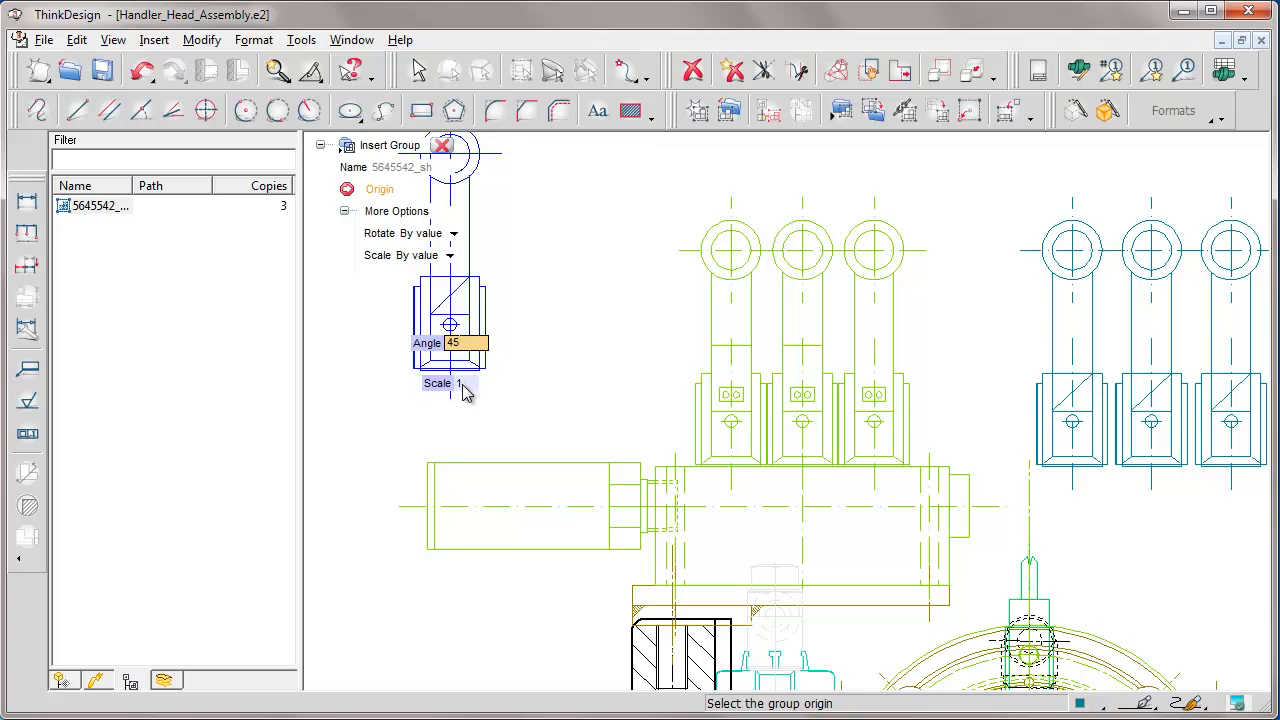
left_click(465, 386)
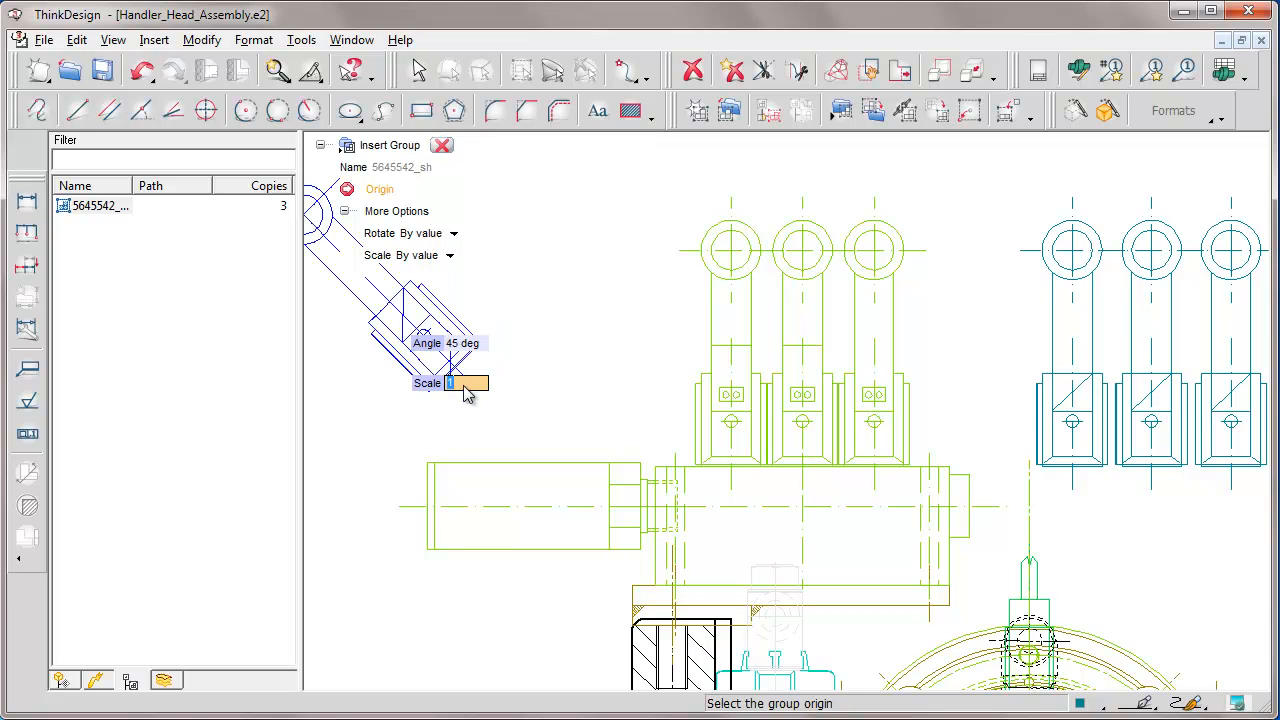
type("0.5")
key("Return")
left_click(443, 146)
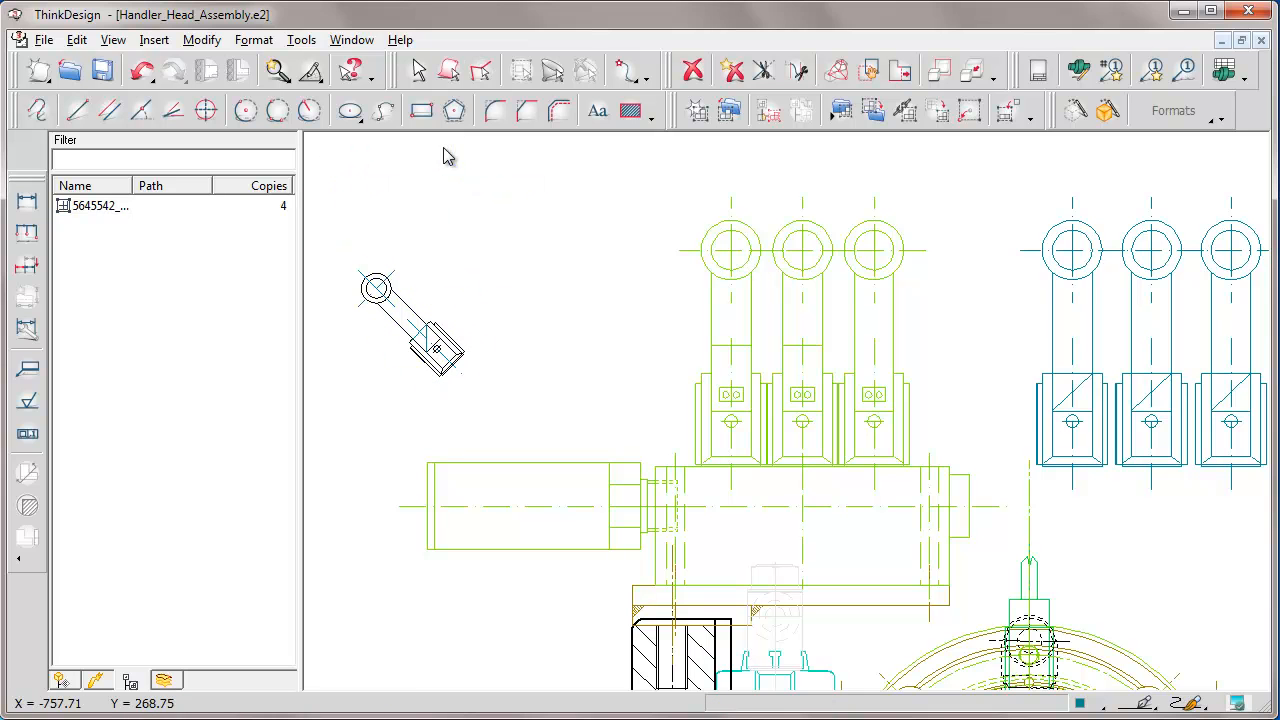
Delete the rotated half-scale lever instance and narrow the shared group list.
left_click(452, 370)
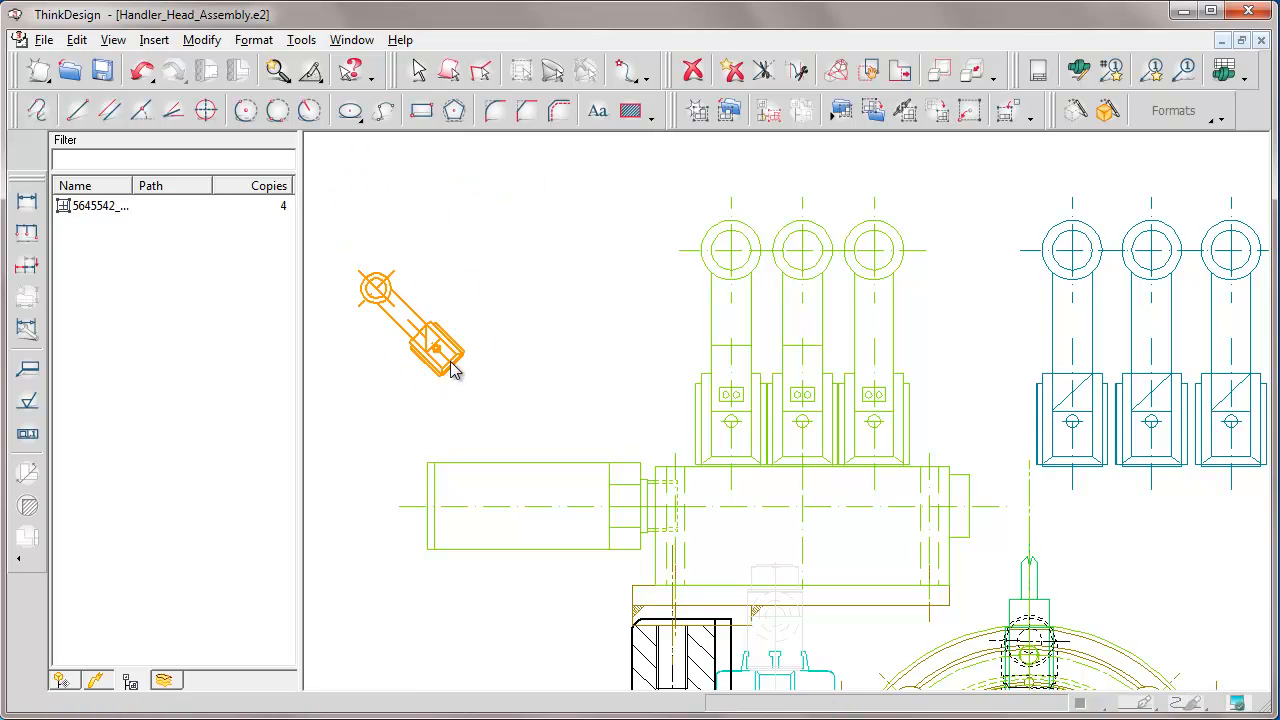
left_click(693, 70)
left_click_drag(301, 214, 135, 222)
Unlink the first of the three shared lever copies from 5645542_sh, keeping the proposed group name.
right_click(967, 400)
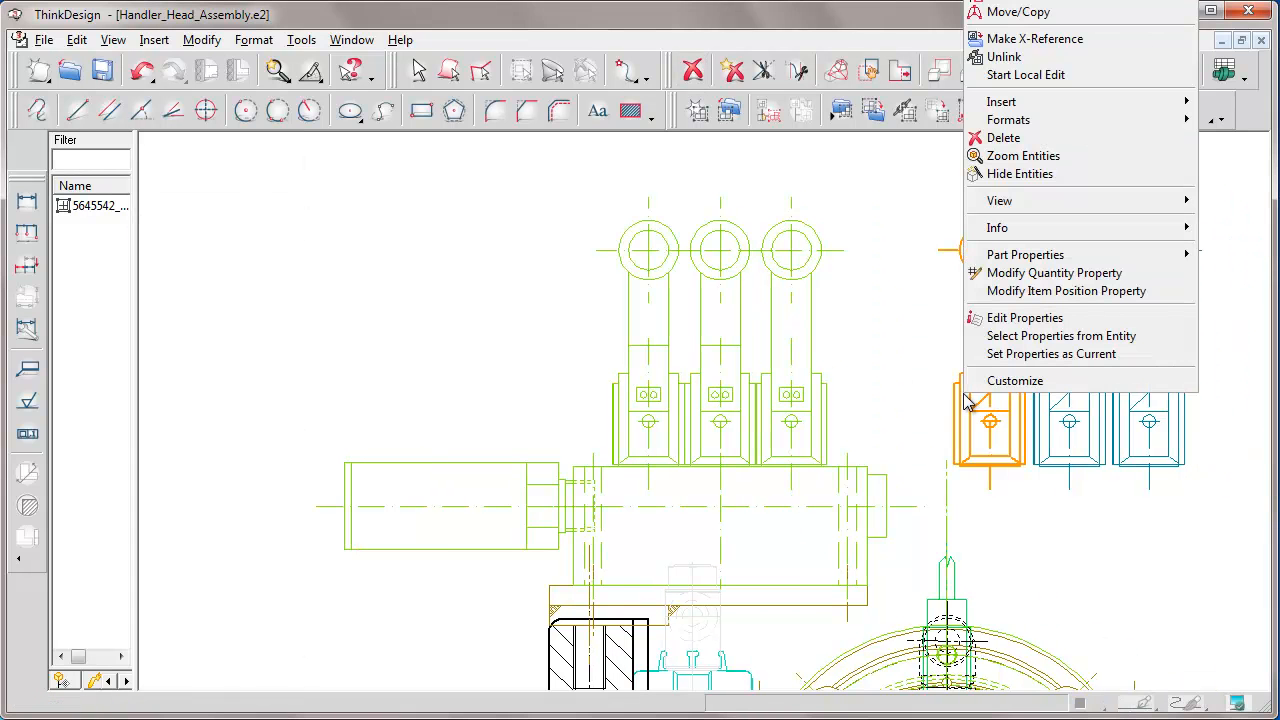
left_click(1004, 57)
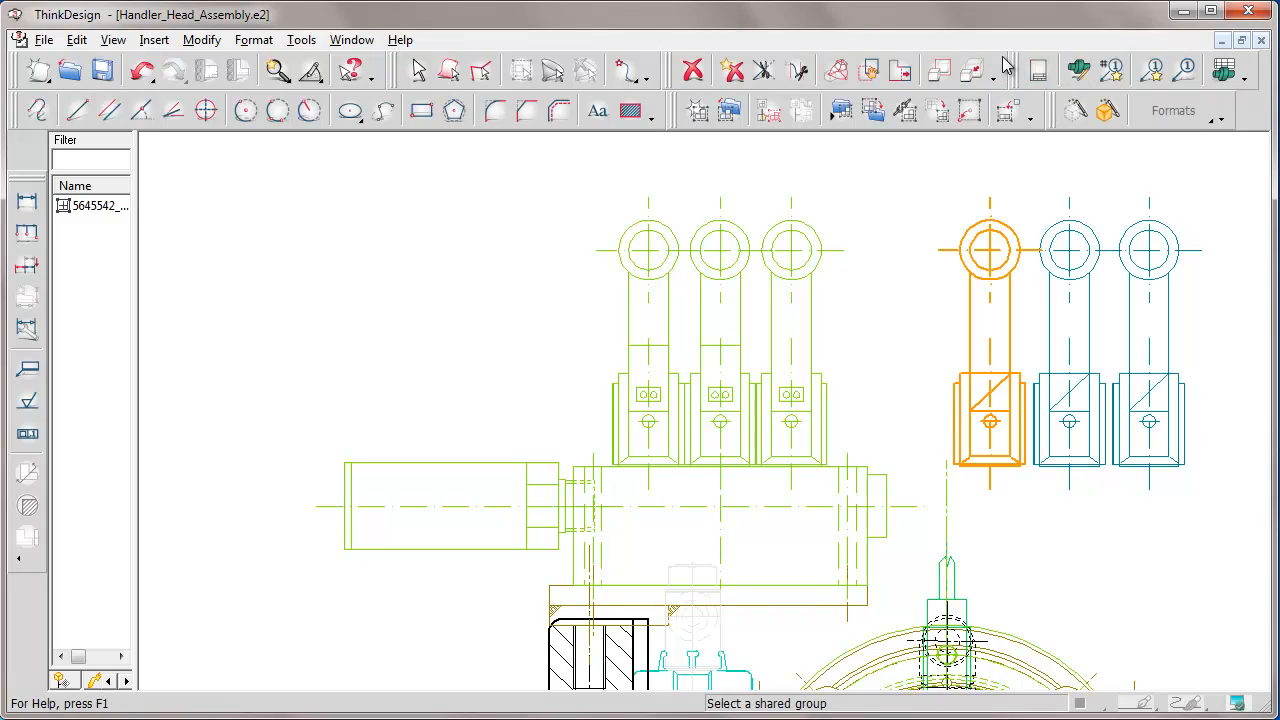
left_click(349, 146)
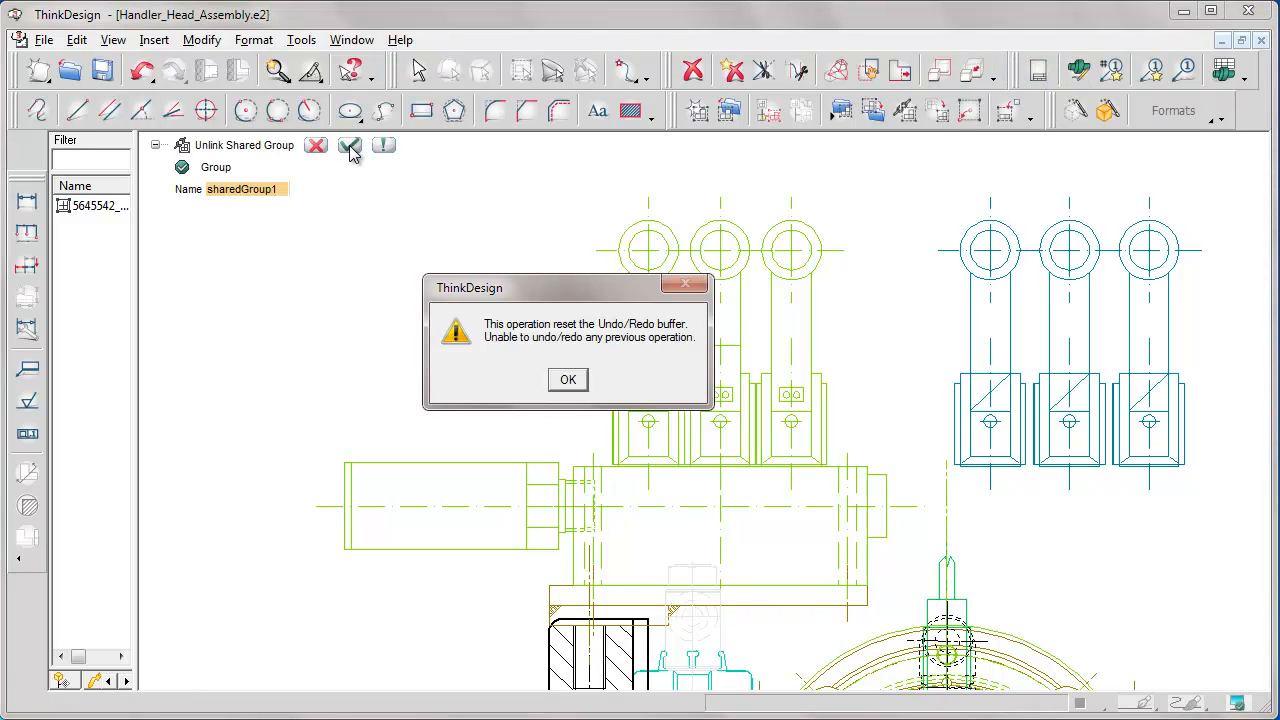
left_click(567, 380)
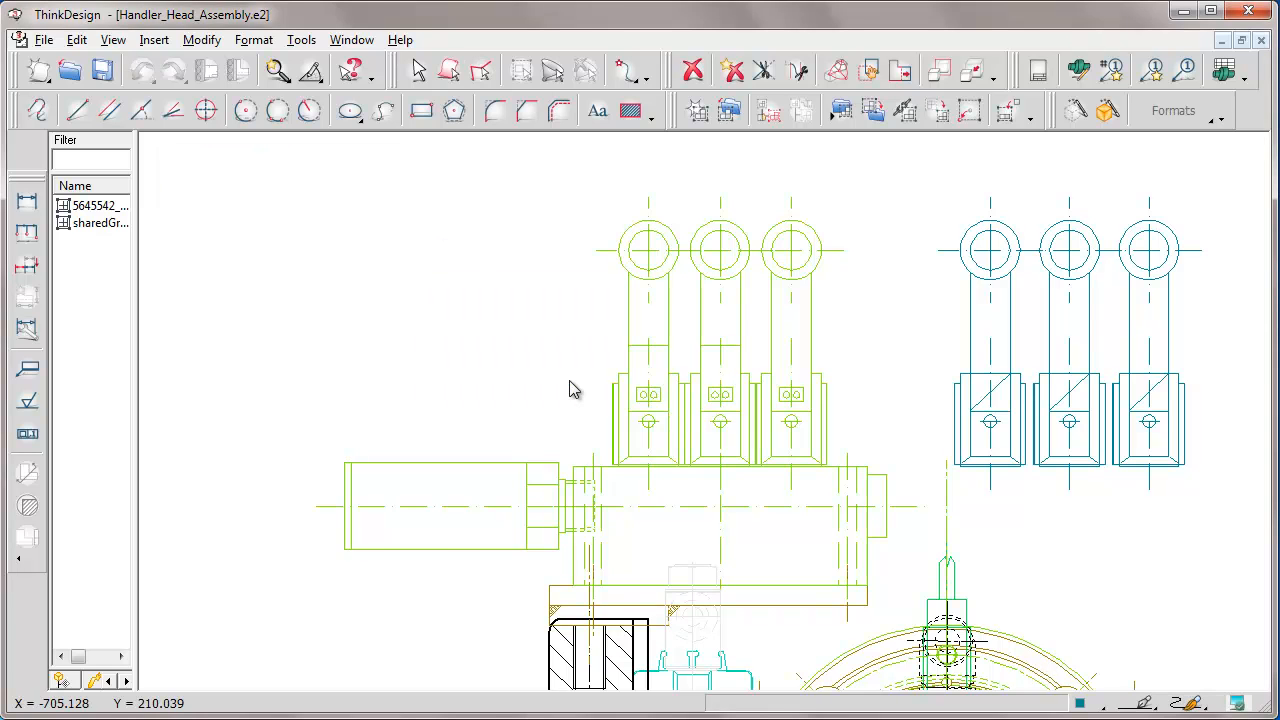
Start a local edit of the unlinked lever, delete its diagonal line, and end the local edit.
right_click(1009, 283)
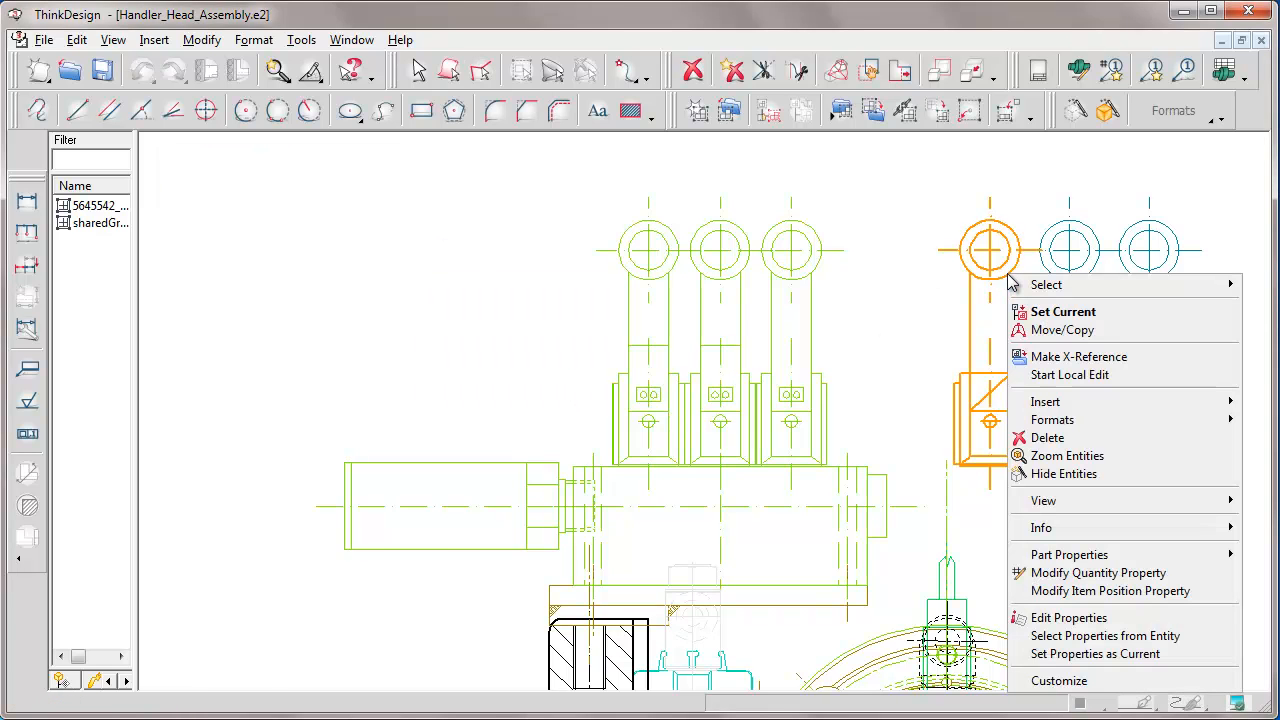
left_click(1070, 374)
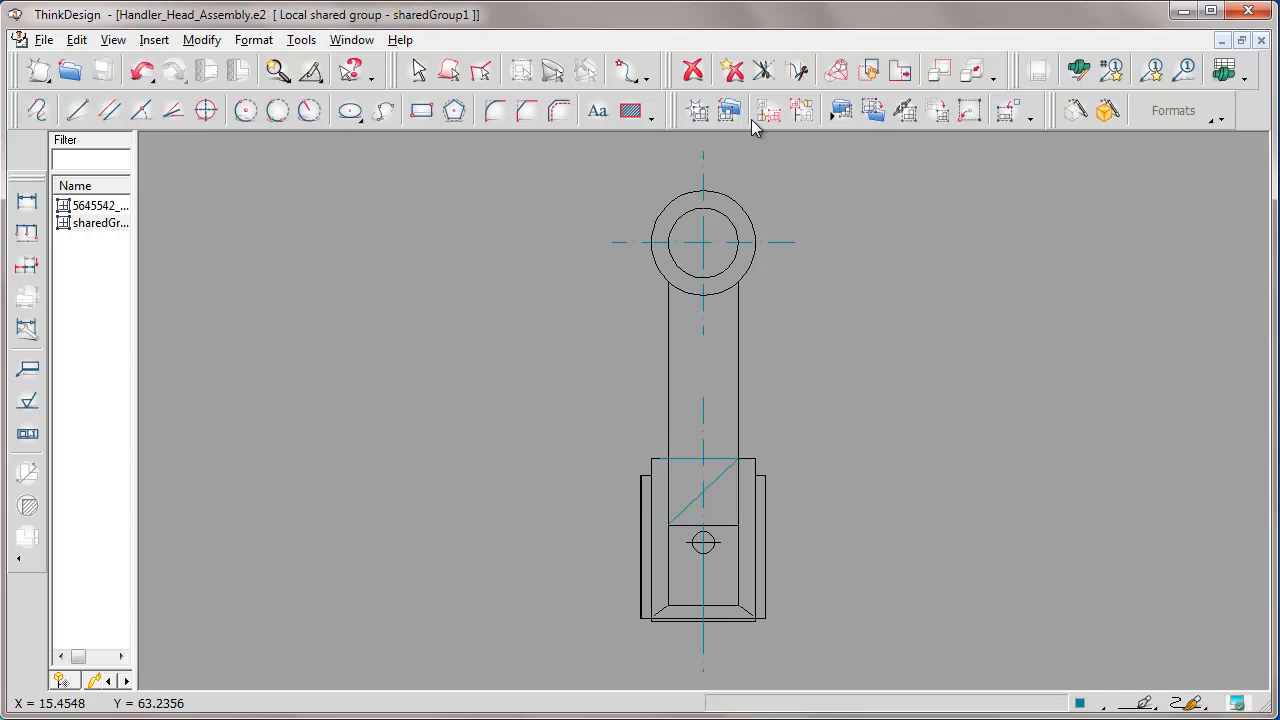
left_click(693, 72)
left_click(709, 488)
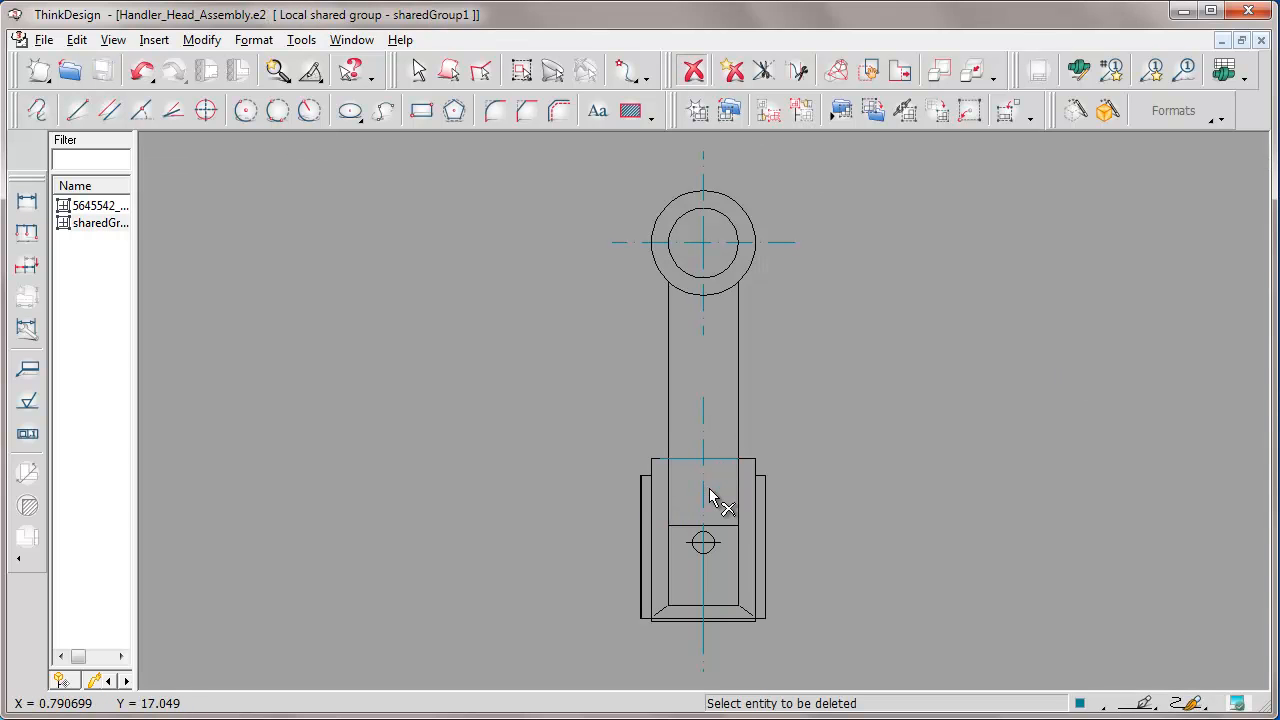
key("Escape")
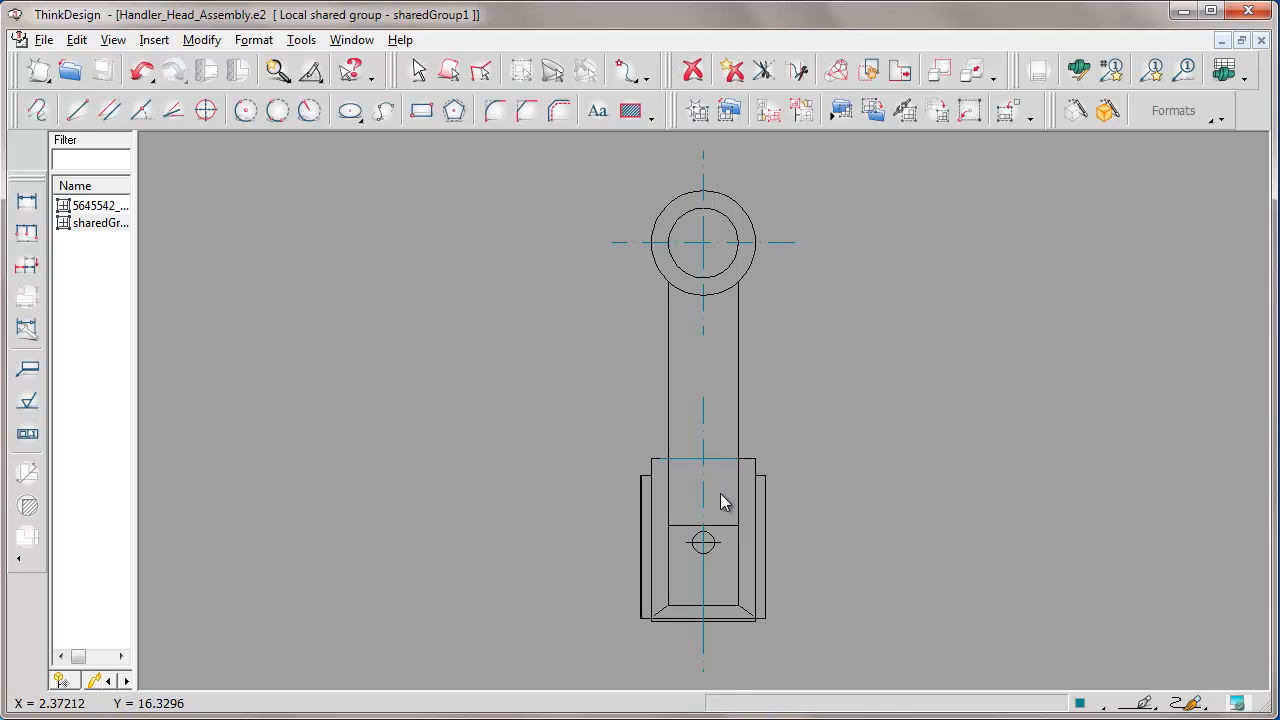
right_click(721, 493)
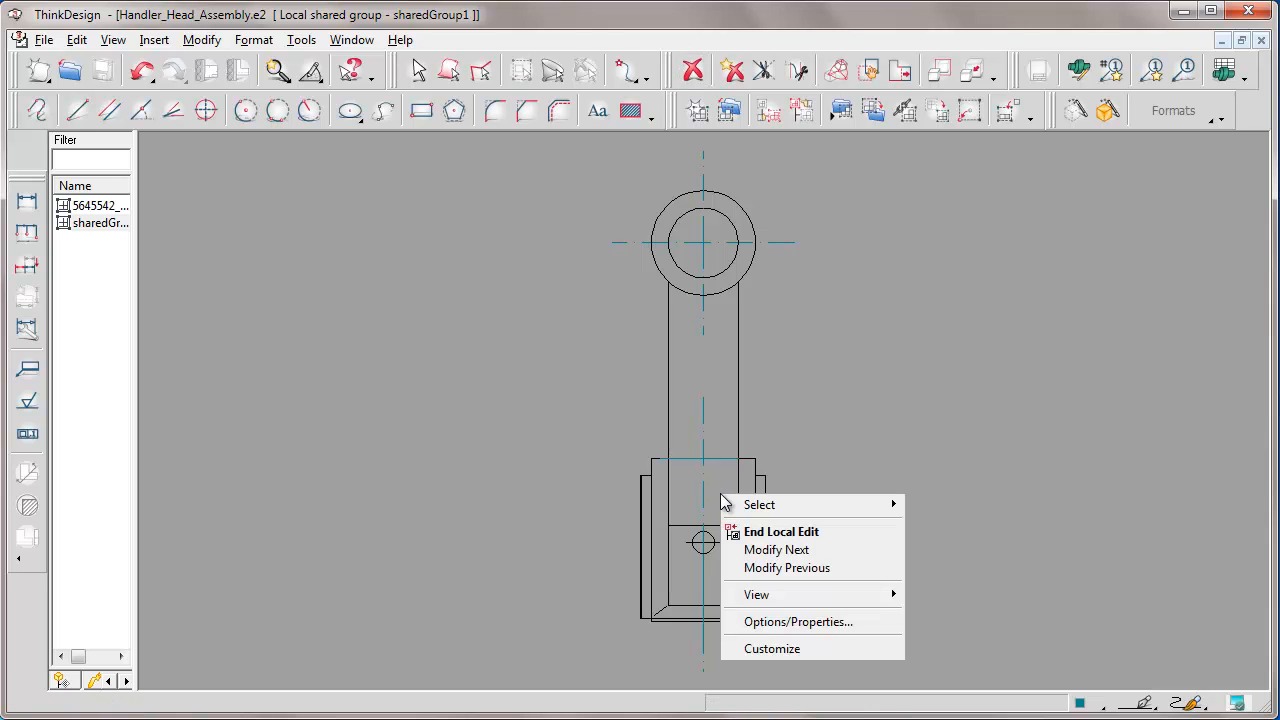
left_click(776, 532)
Widen the shared group list to show its copies column, and save and close the Handler_Head_Assembly drawing.
left_click_drag(137, 224, 300, 210)
left_click(103, 73)
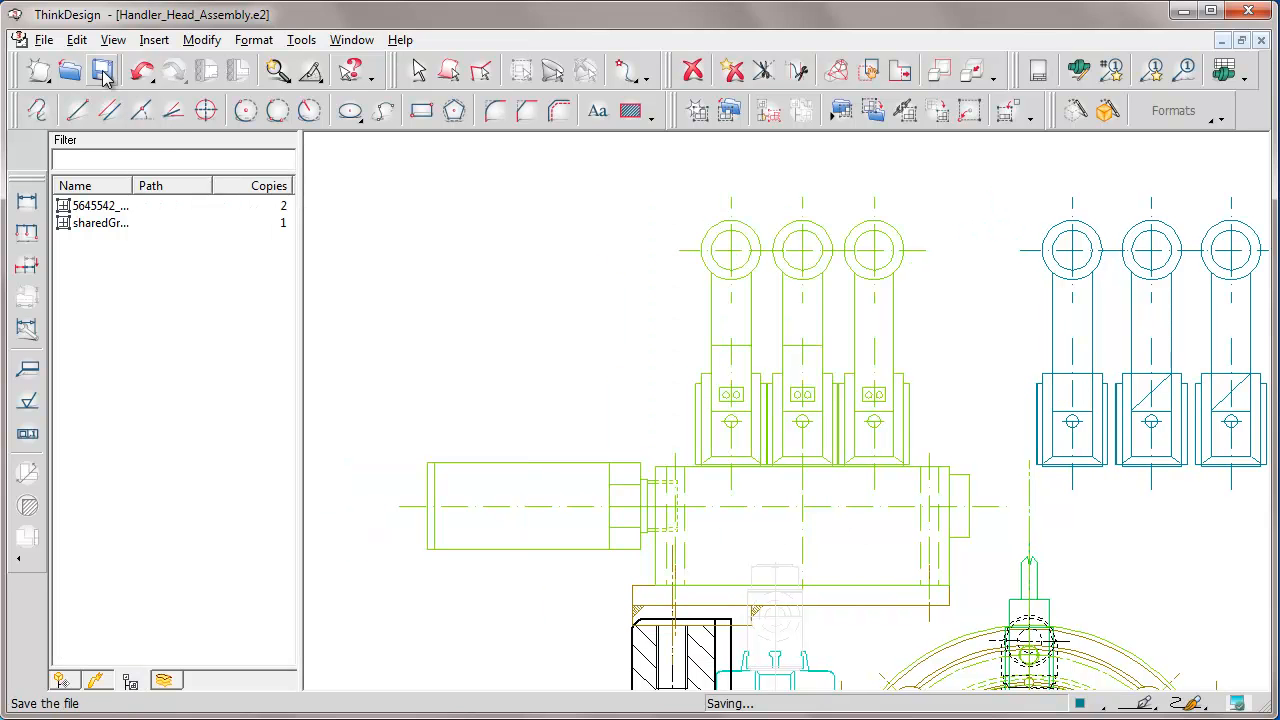
left_click(44, 41)
left_click(67, 133)
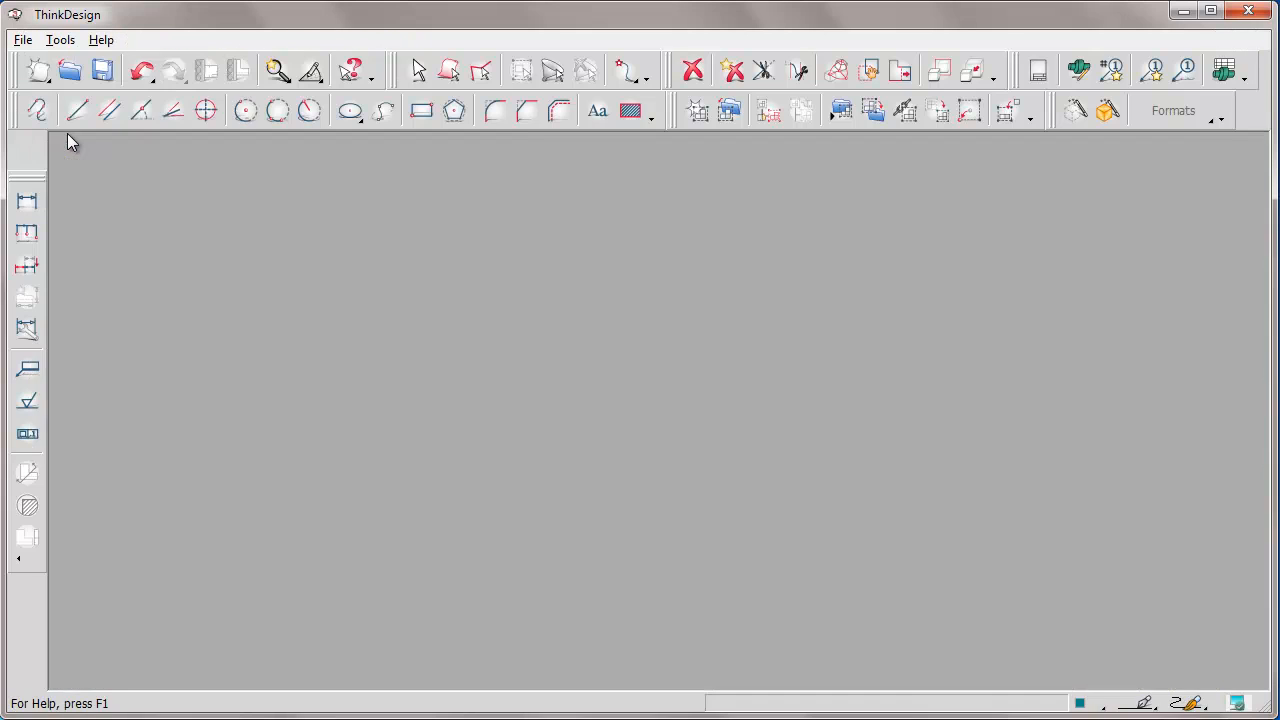